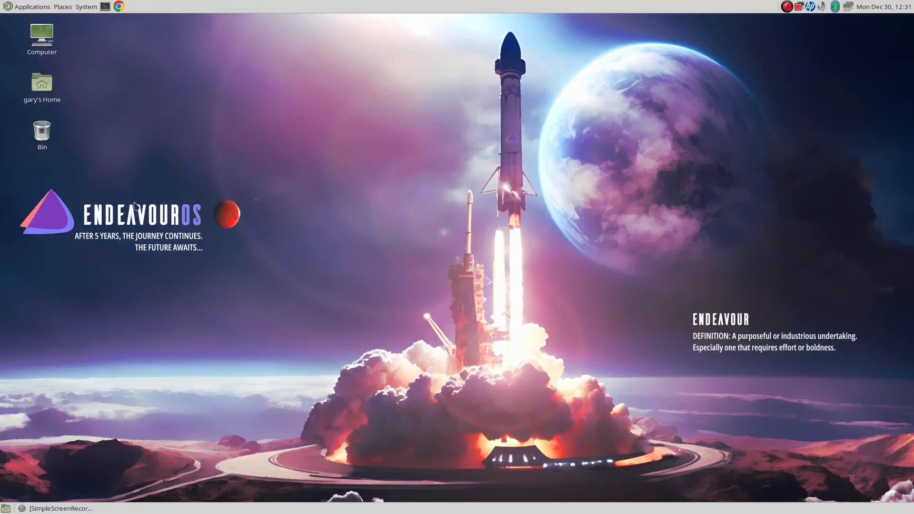
click(37, 6)
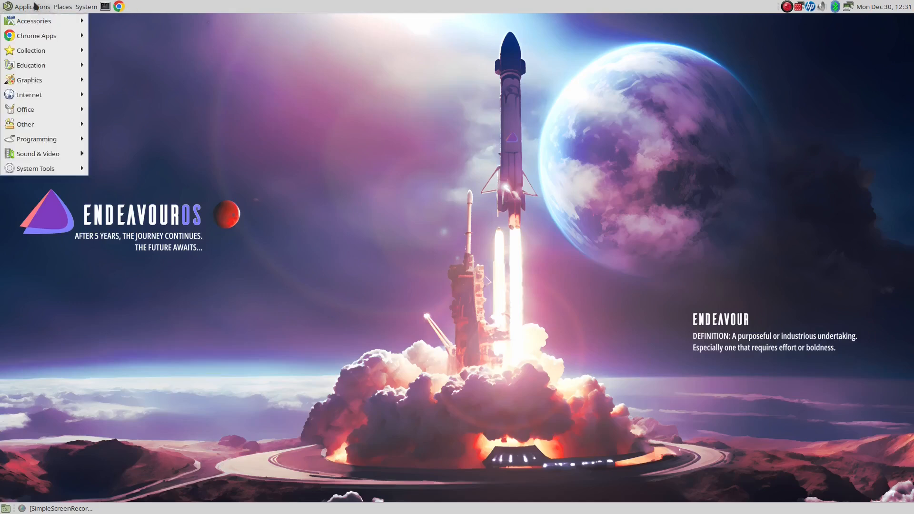
mouse_move(53, 95)
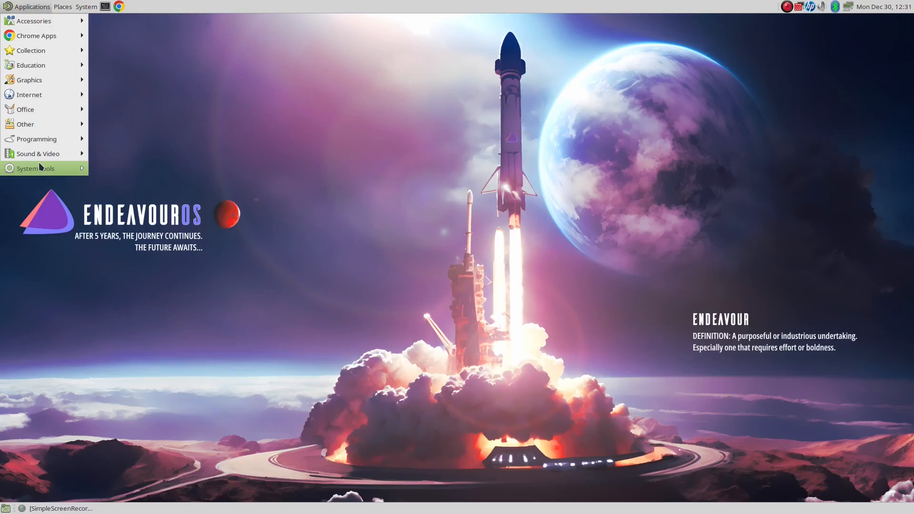
click(333, 172)
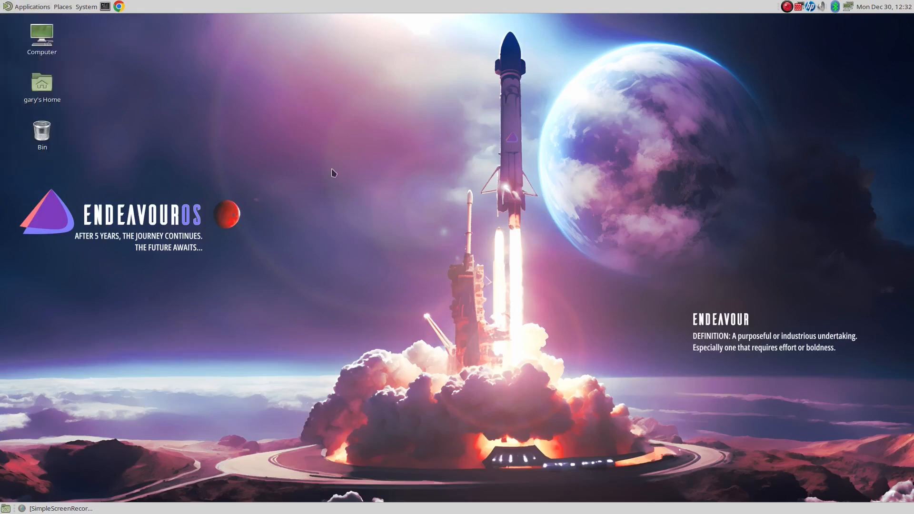
Open the desktop background settings and try the water-drop wallpaper, followed by the seaside grass wallpaper
right_click(418, 154)
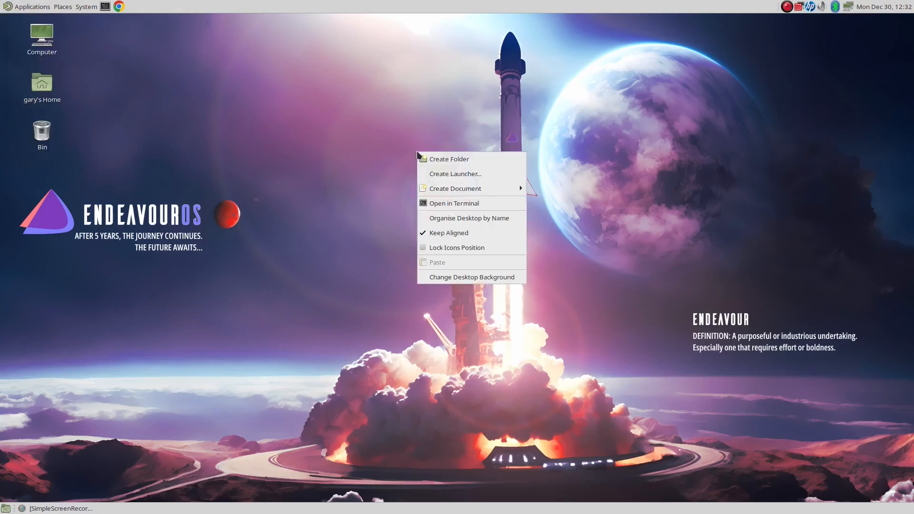
click(477, 277)
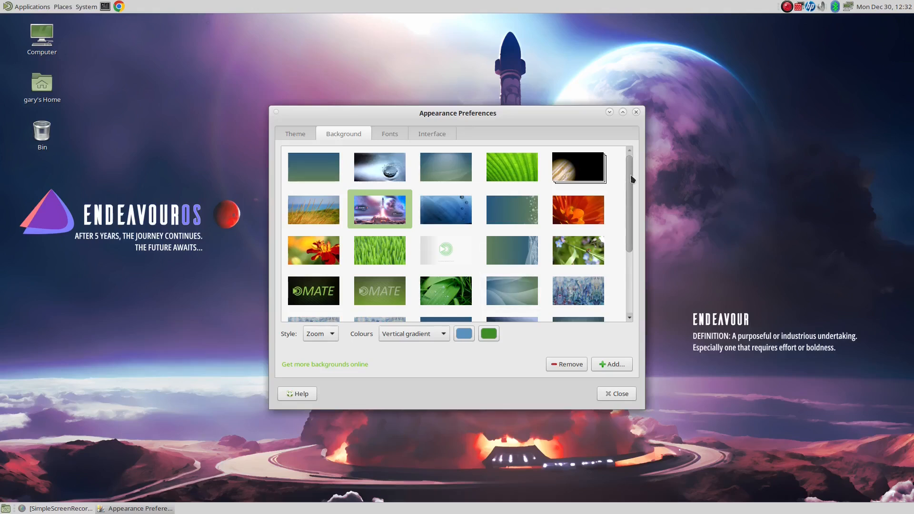
mouse_move(632, 178)
mouse_down()
mouse_move(632, 264)
mouse_move(624, 169)
mouse_up()
click(384, 173)
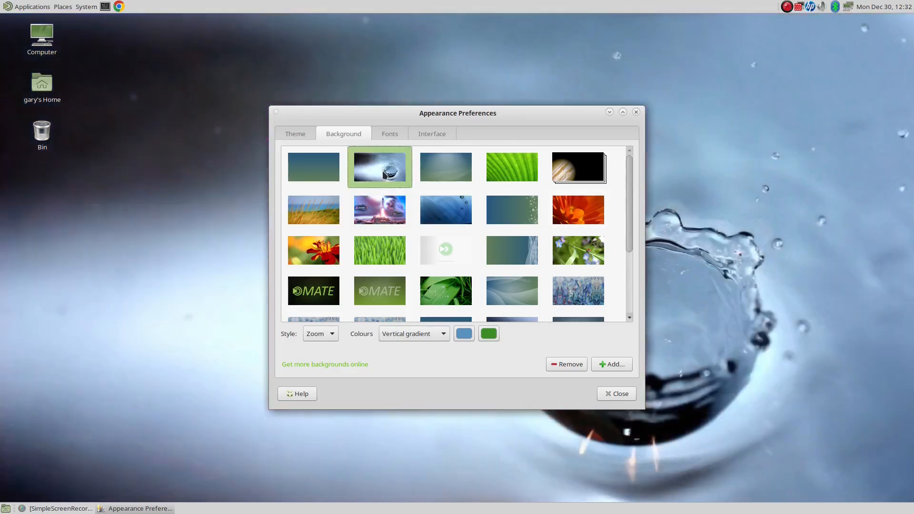
mouse_move(444, 114)
mouse_down()
mouse_move(178, 131)
mouse_move(452, 110)
mouse_up()
click(332, 210)
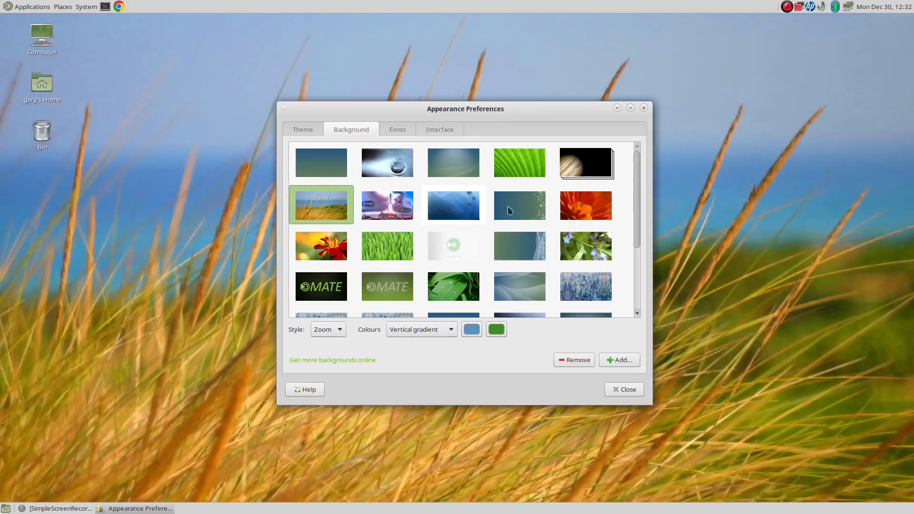
Find MATE Desktop Wallpaper 49 HD 4K among the online backgrounds and download its 2K 49 No Logo PNG
drag(636, 186, 636, 255)
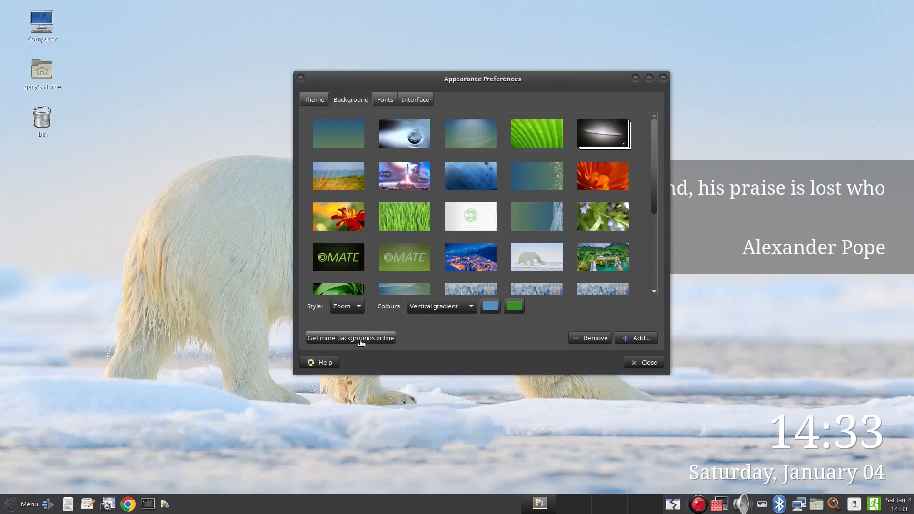
click(360, 338)
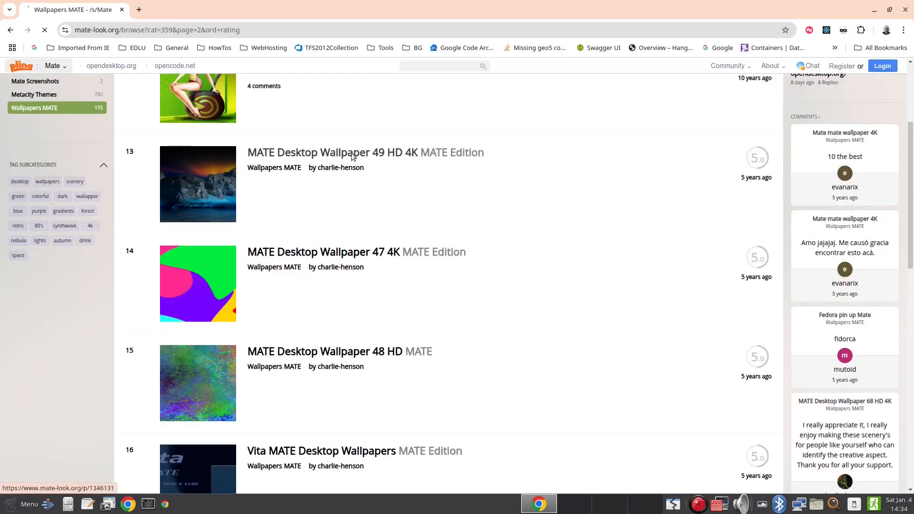
click(353, 157)
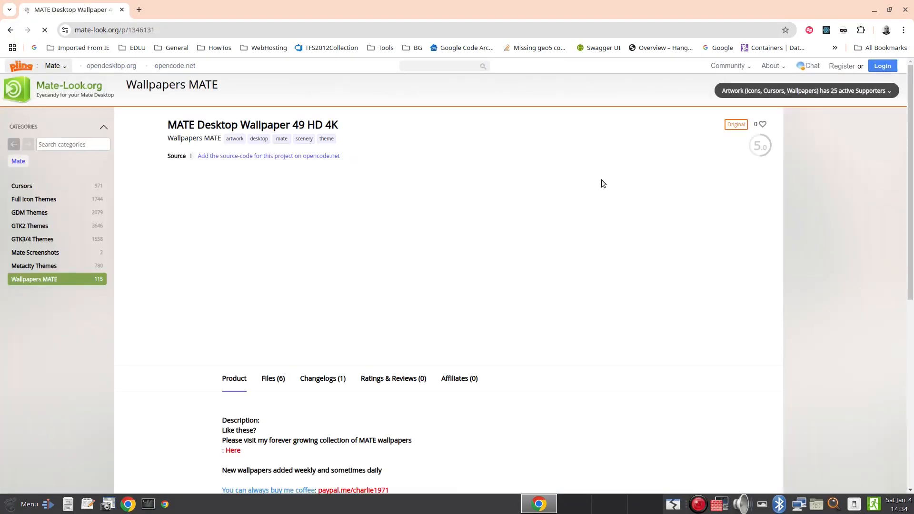
click(851, 127)
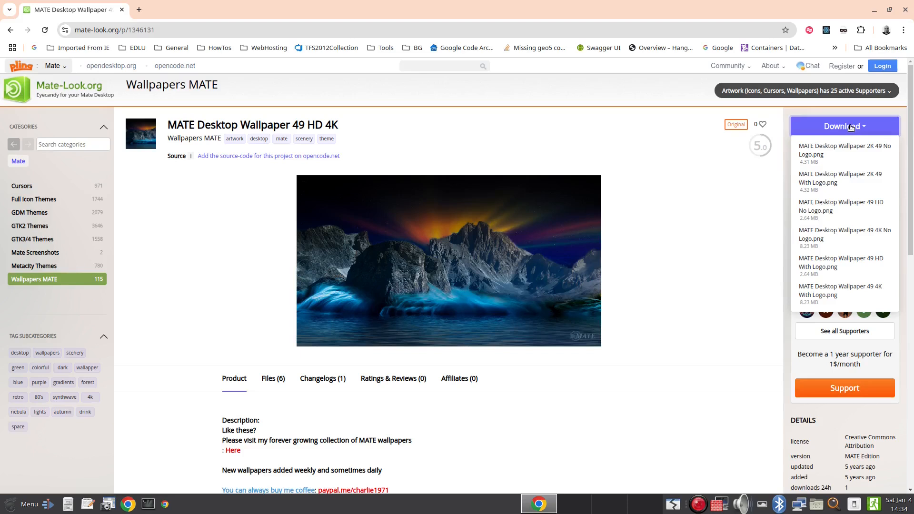
click(842, 152)
click(454, 256)
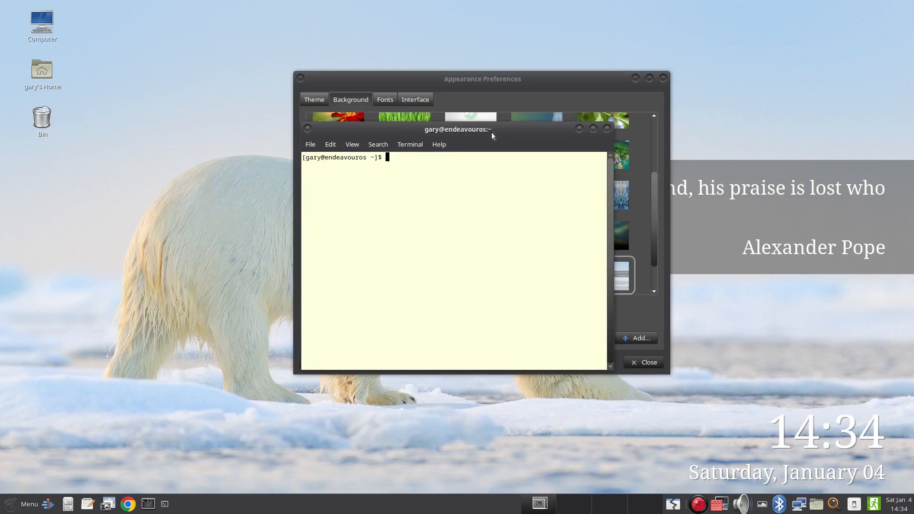
Launch the Caja file manager with root rights by running sudo caja in the terminal and entering the account password
text(sudo caja)
key(Return)
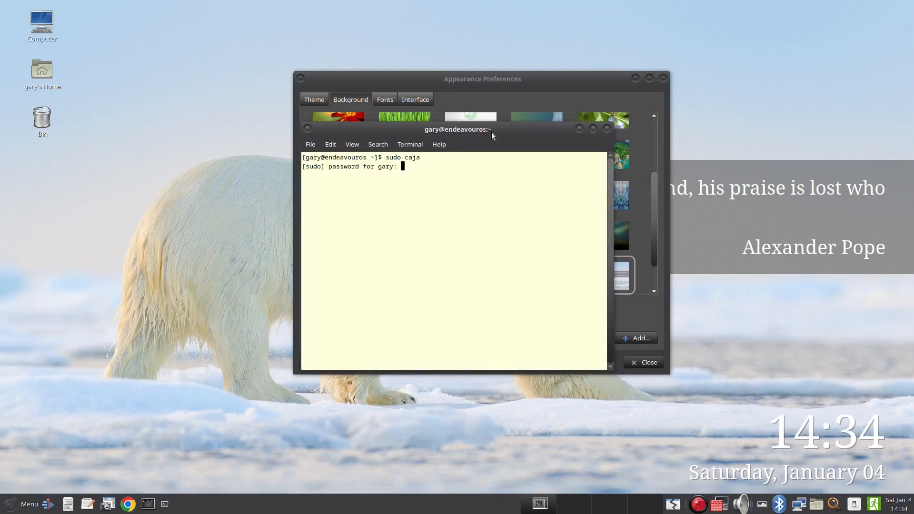
key(Return)
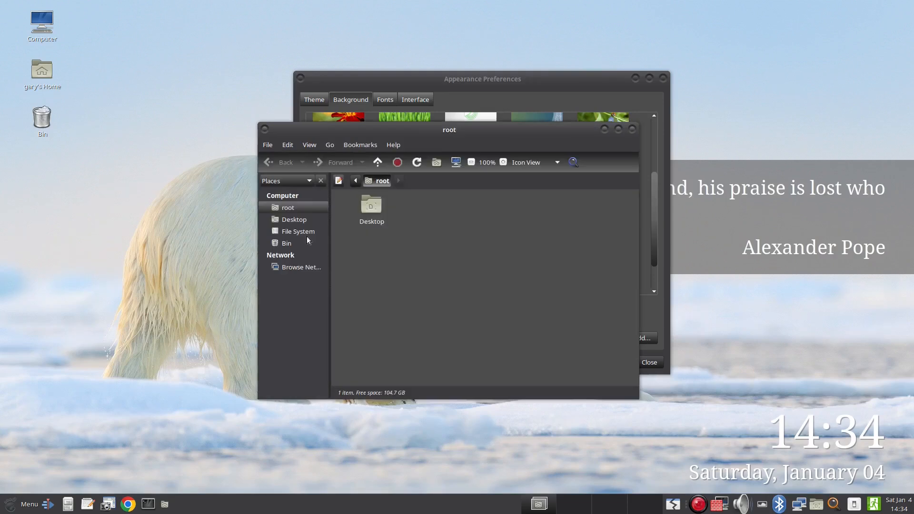
Copy MATE Desktop Wallpaper 2K 49 No Logo.png from the Downloads folder in the user's home directory
click(298, 232)
double_click(375, 253)
double_click(370, 208)
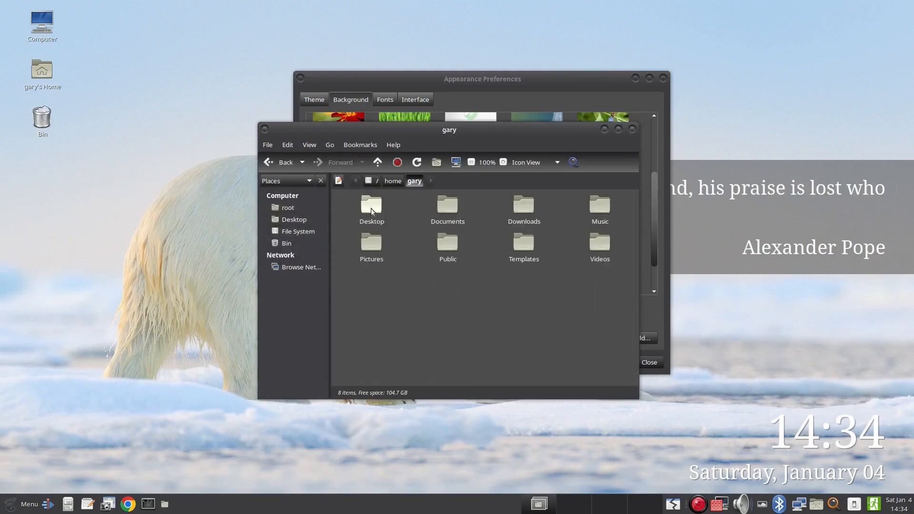
double_click(520, 210)
right_click(376, 270)
click(400, 84)
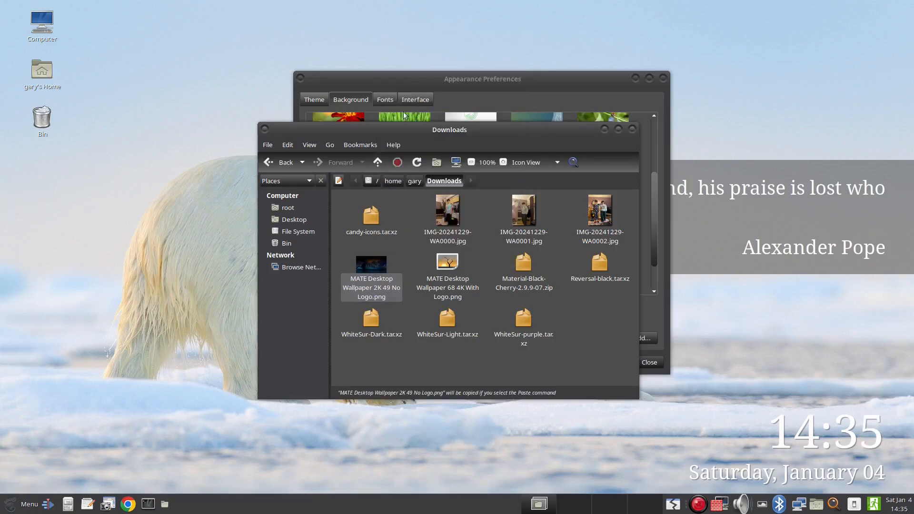
Paste the copied wallpaper file into the /usr/share/backgrounds/mate/desktop folder
click(300, 236)
scroll(541, 351, down, 1)
double_click(373, 363)
double_click(440, 299)
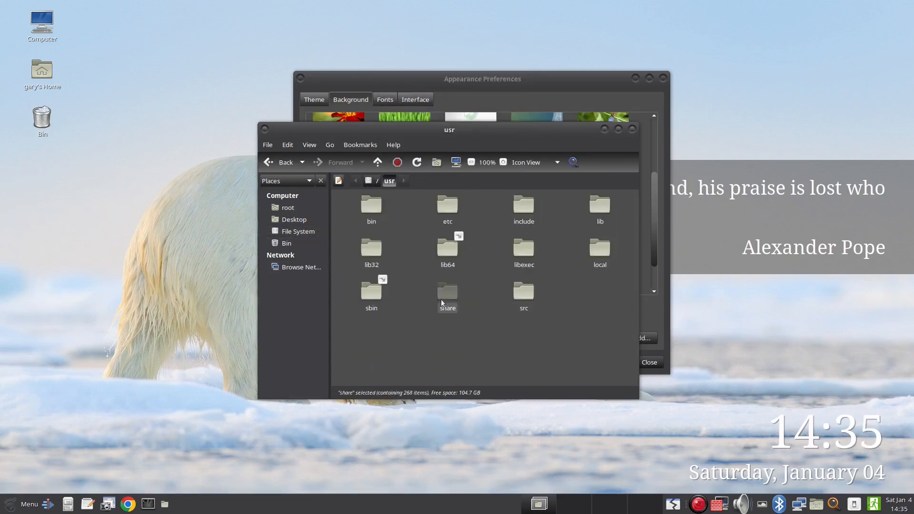
double_click(520, 362)
double_click(445, 210)
double_click(444, 210)
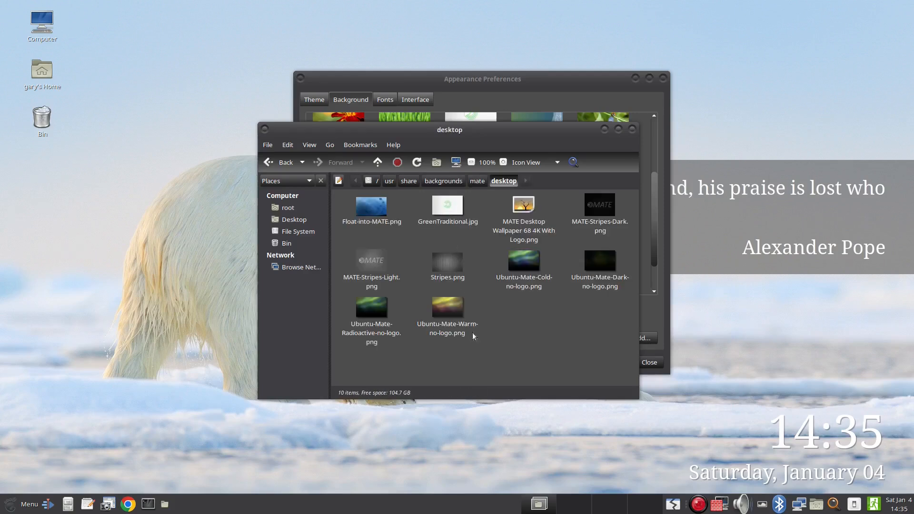
right_click(518, 322)
click(543, 411)
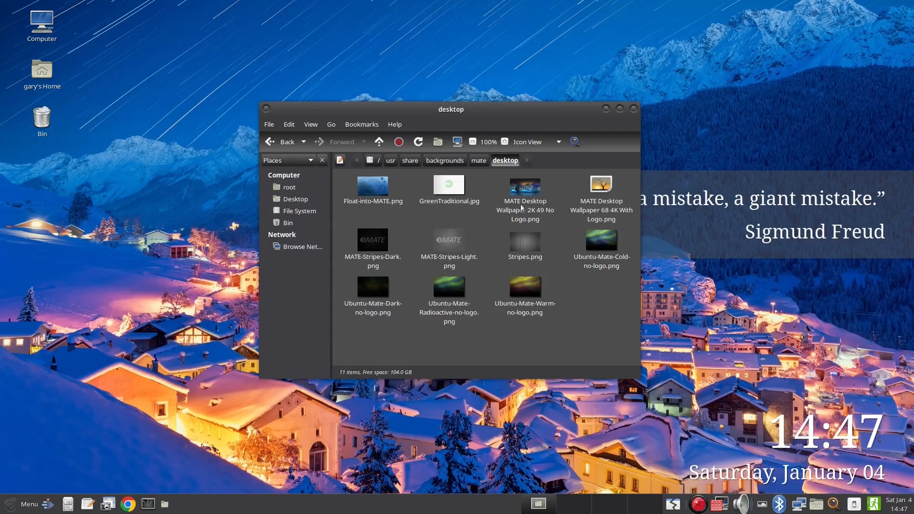
Set MATE Desktop Wallpaper 2K 49 No Logo.png as the desktop wallpaper from its folder
click(528, 200)
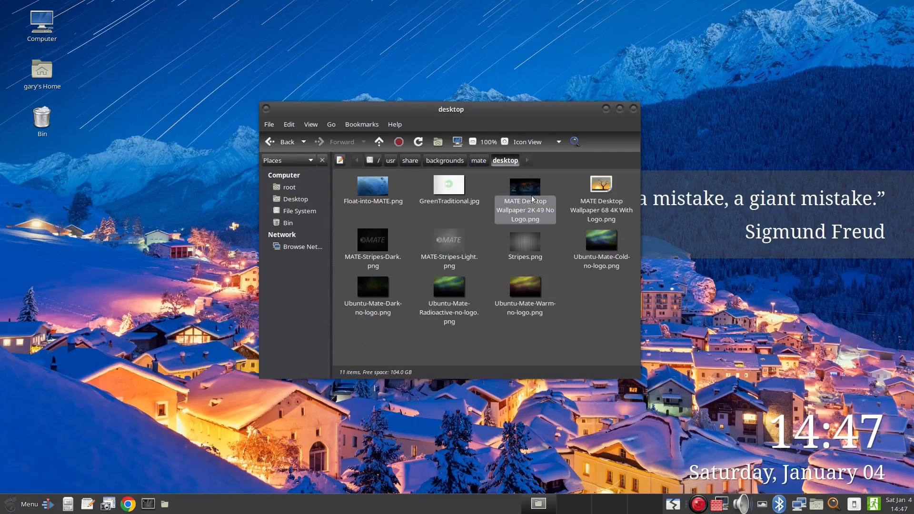
right_click(532, 199)
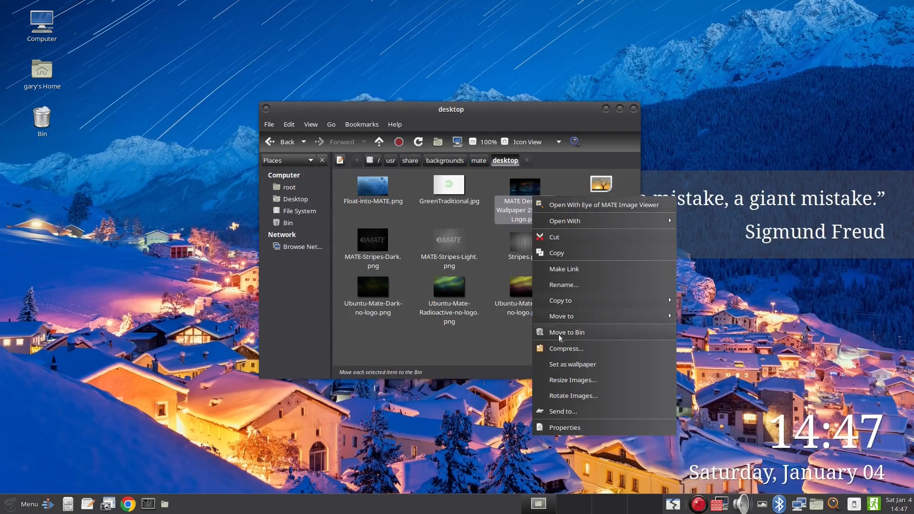
click(566, 365)
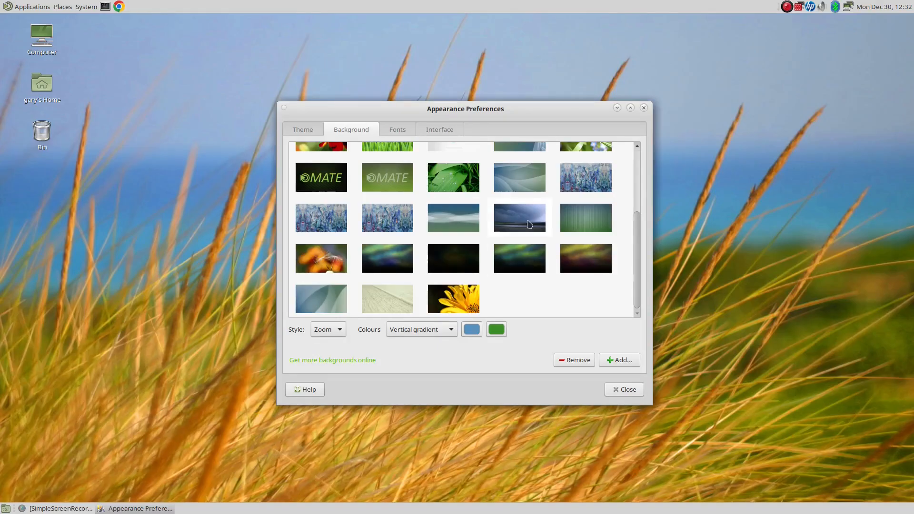
Try the Something slowly gets clear and blue-green wave backgrounds, and apply the stormy-sky road photo as wallpaper
click(582, 186)
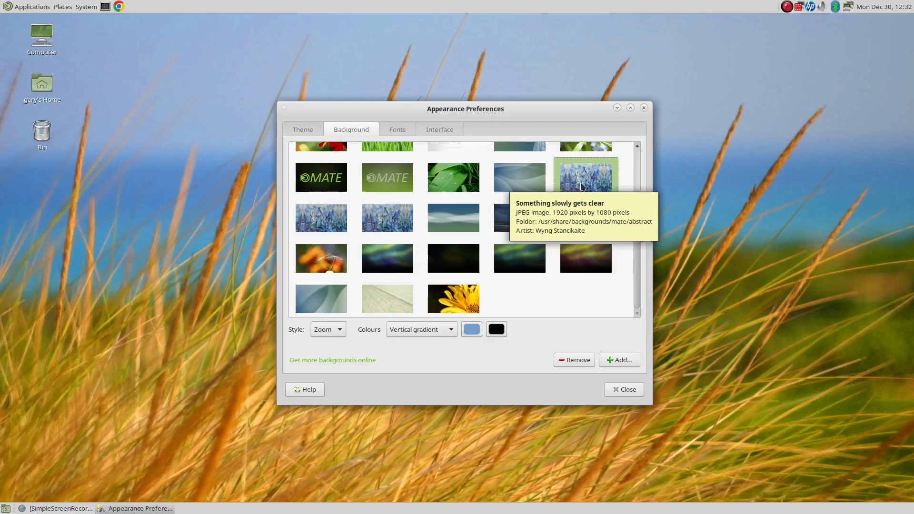
click(522, 177)
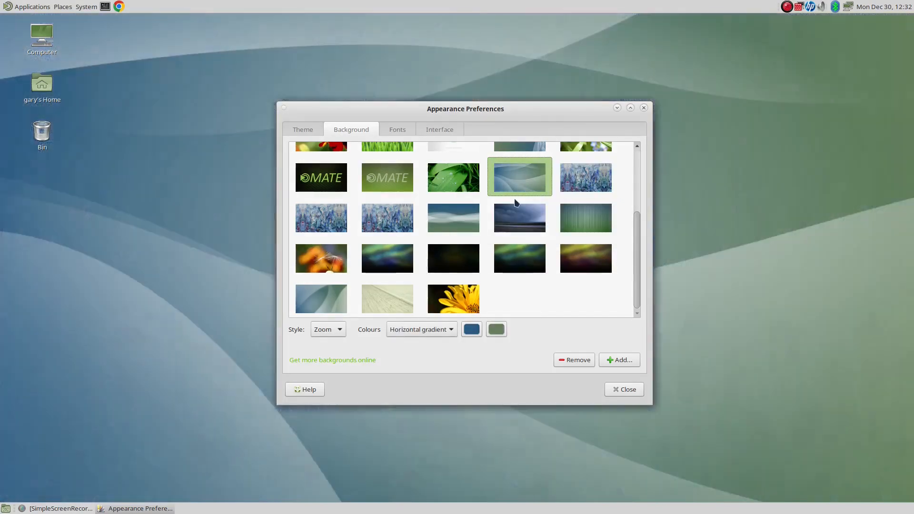
click(602, 231)
click(529, 223)
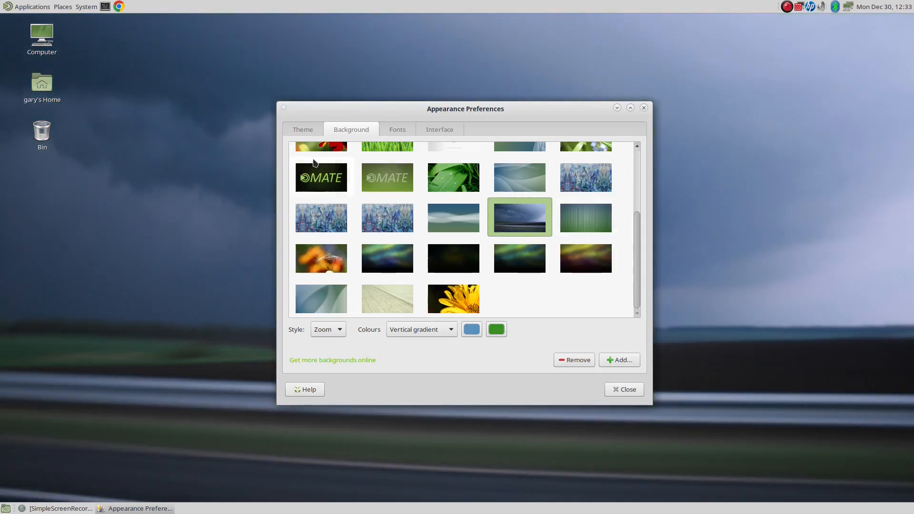
Apply the Arc-Dark desktop theme and check how it styles the applications list
click(308, 135)
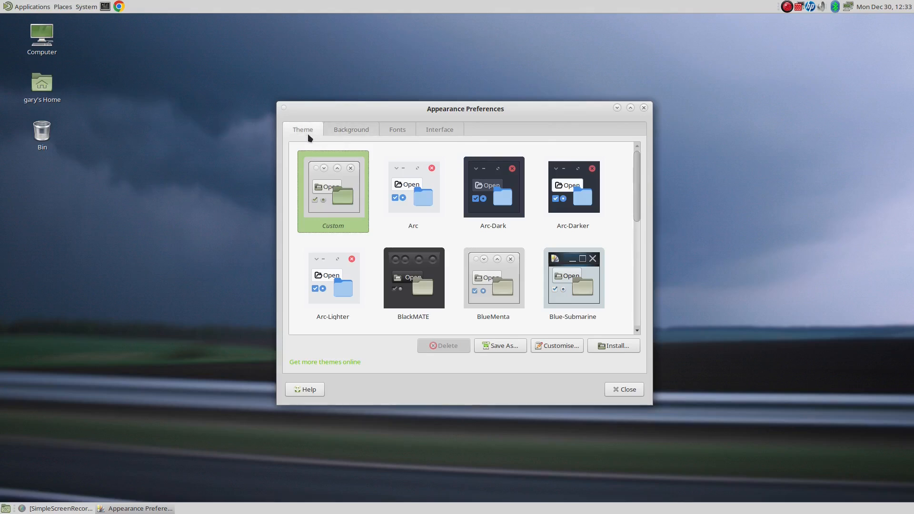
click(508, 199)
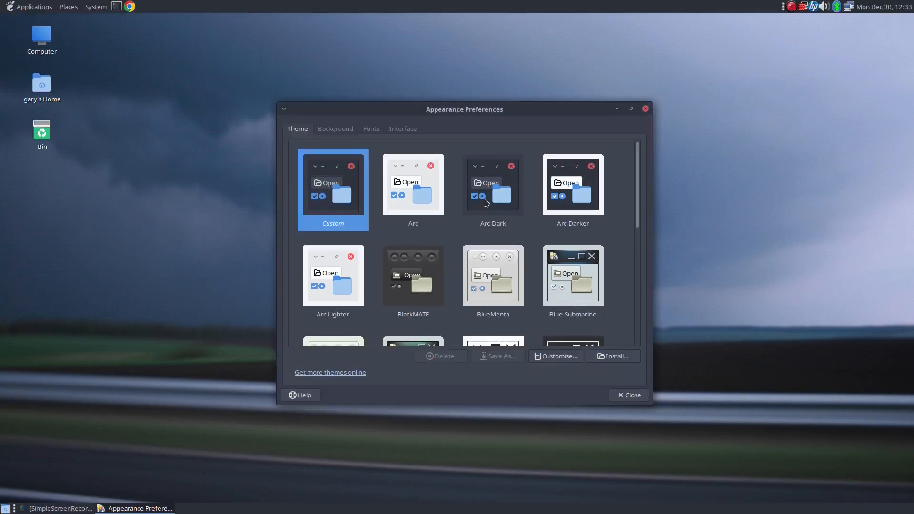
click(24, 7)
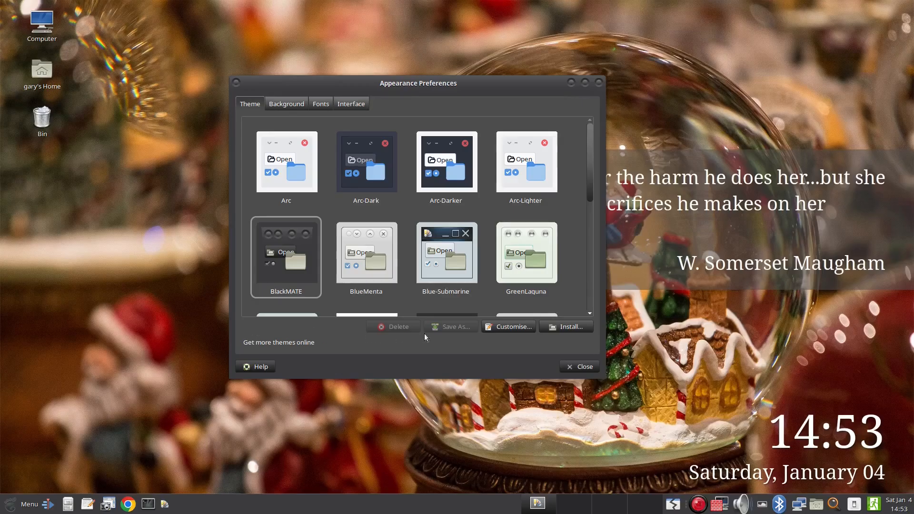
Open the customisation options for the BlackMATE theme and view its window border and icon choices
click(505, 327)
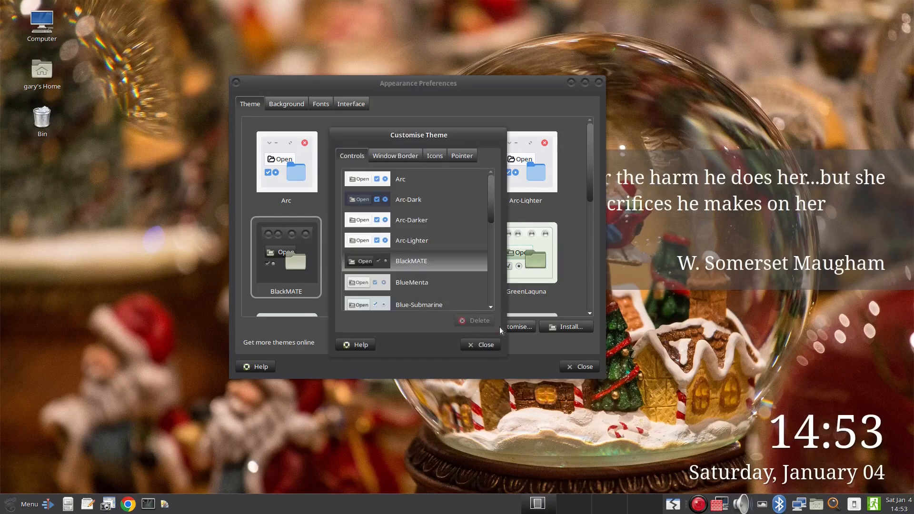
click(390, 156)
click(438, 158)
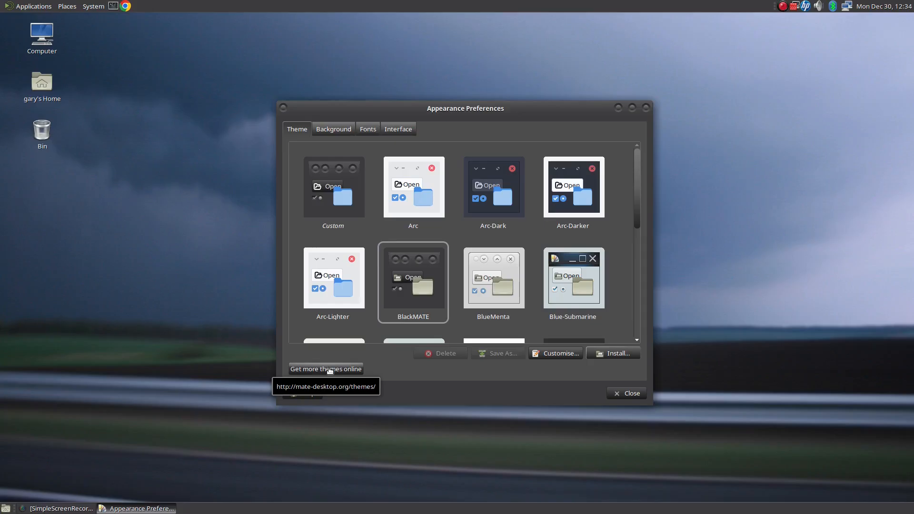
Open the MATE themes website, go to Mate-Look.org and sort its listing by rating
click(329, 370)
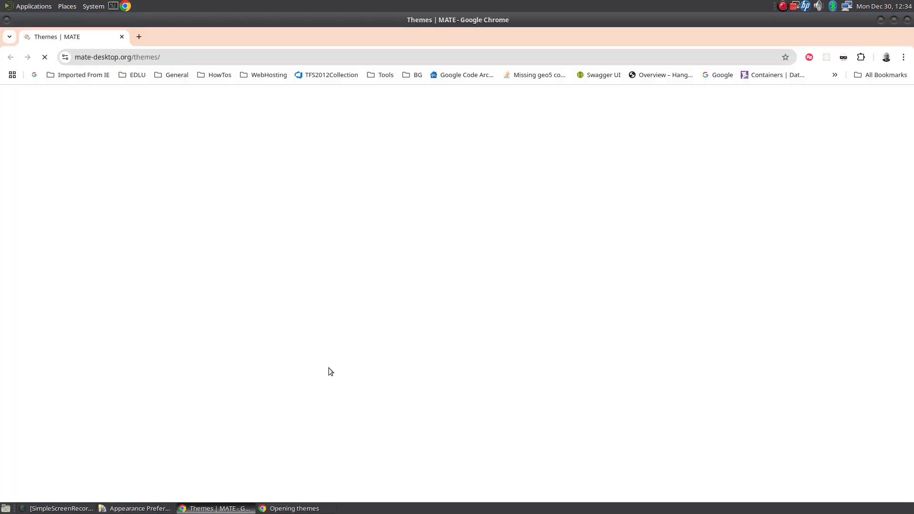
click(448, 194)
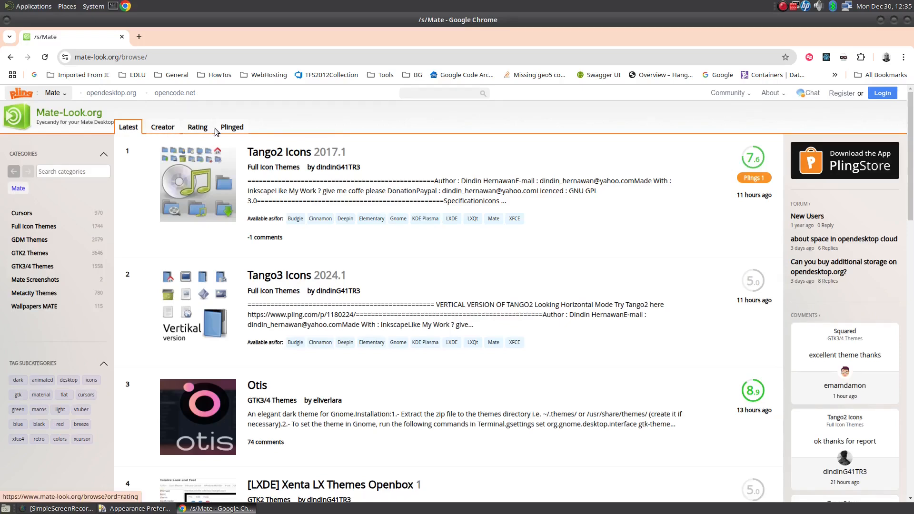
click(200, 130)
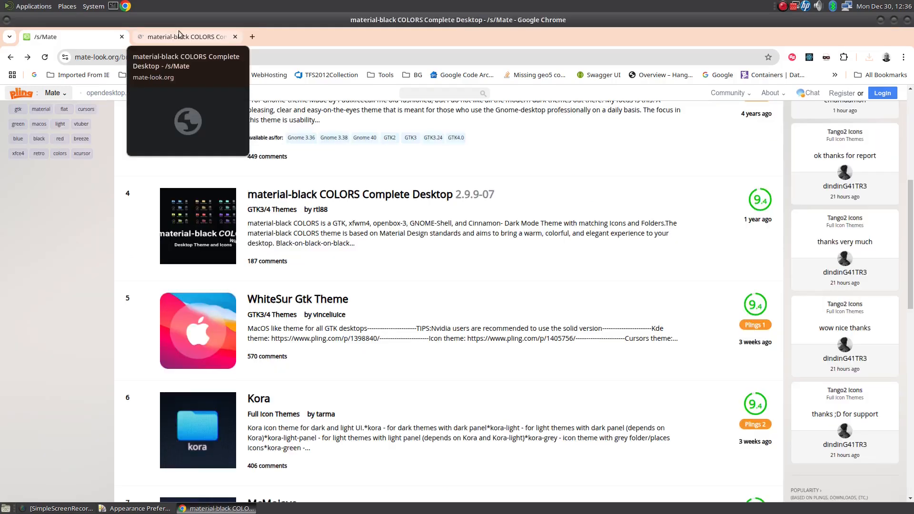
Download a theme archive from the material-black COLORS Complete Desktop page
click(187, 37)
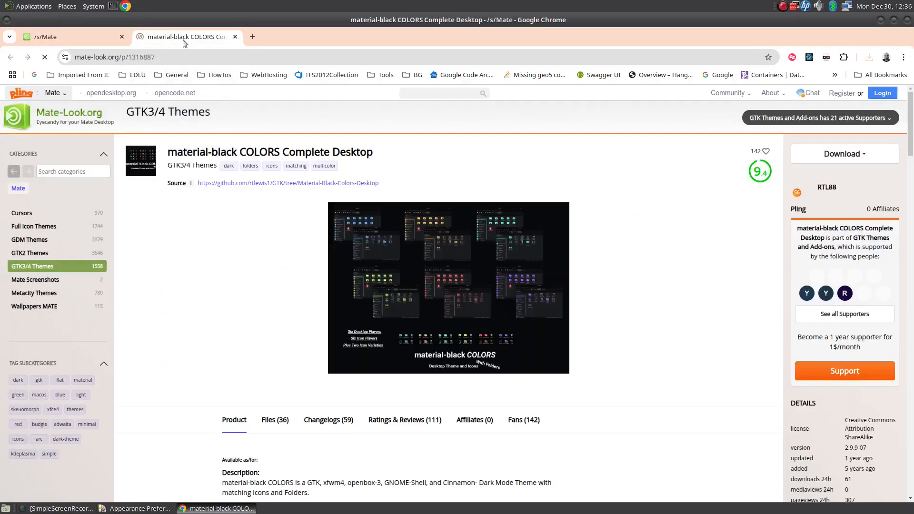
click(845, 154)
click(851, 364)
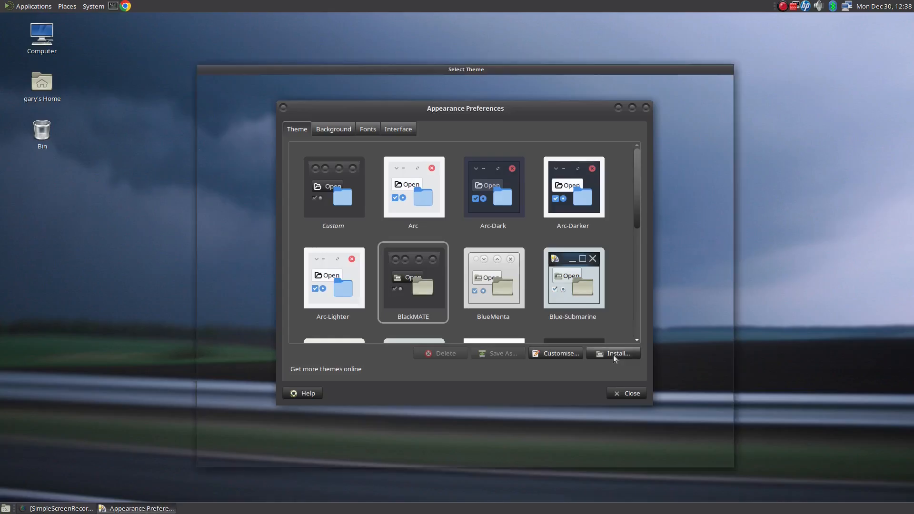
Install the Reversal-black.tar.xz theme archive from the Downloads folder
click(614, 353)
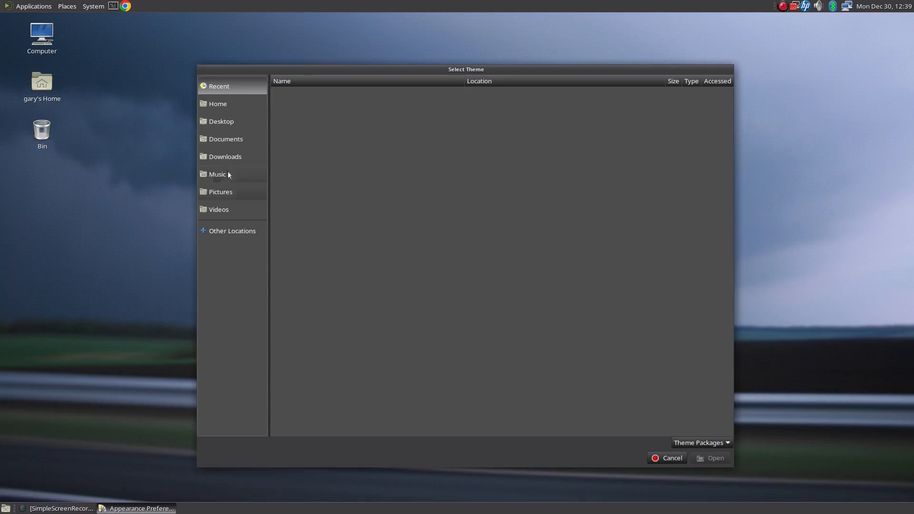
click(225, 157)
click(329, 129)
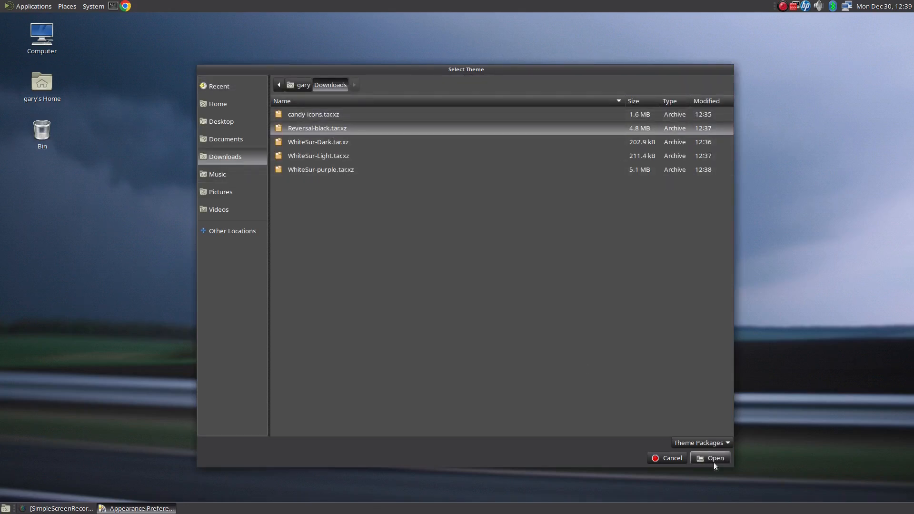
click(711, 458)
click(584, 210)
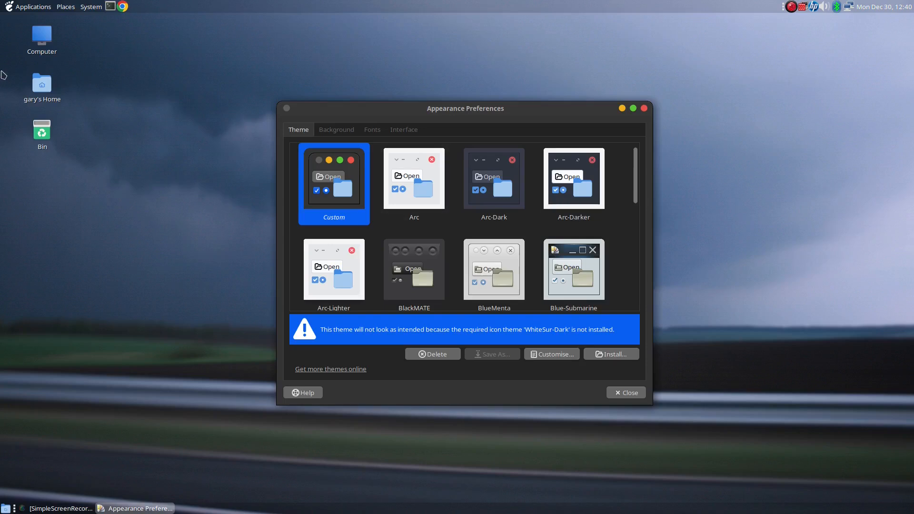
View the interface and font settings in the appearance preferences
click(404, 129)
click(362, 132)
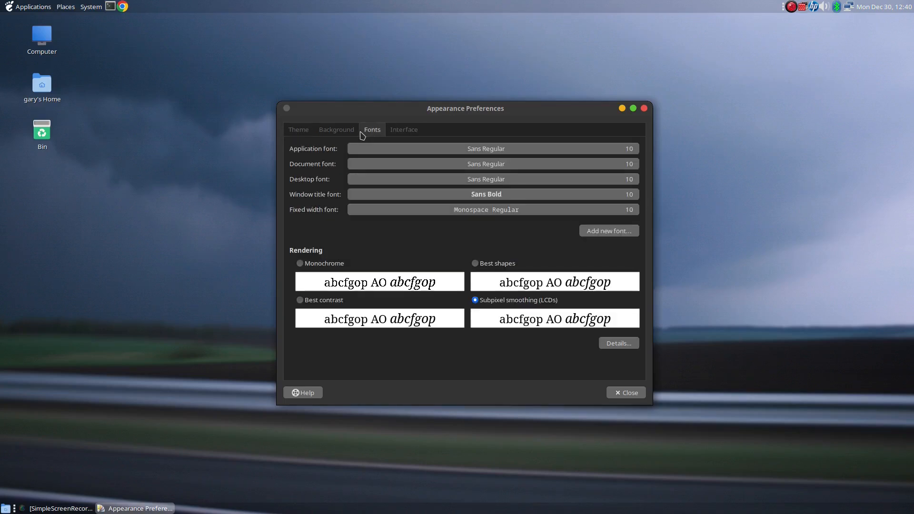
click(399, 133)
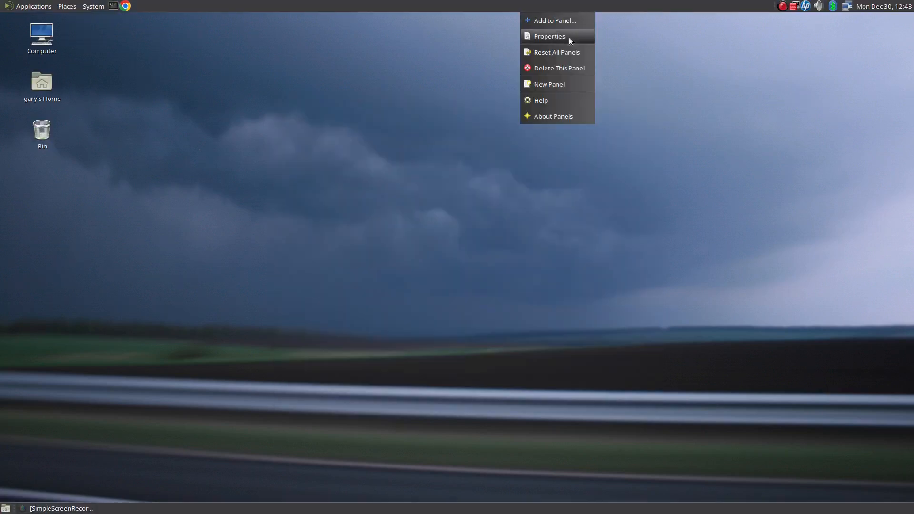
Open the upper panel's properties, view its orientation choices and close them without changing anything
click(569, 37)
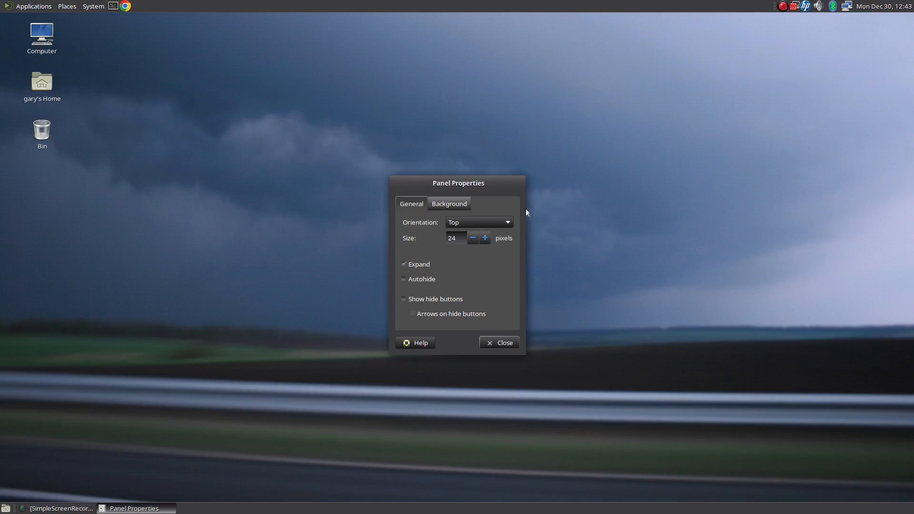
click(508, 222)
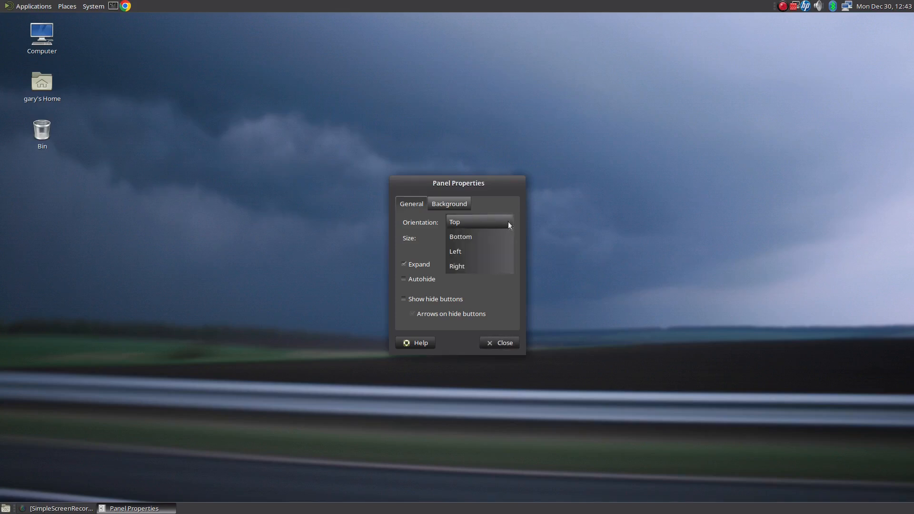
click(507, 222)
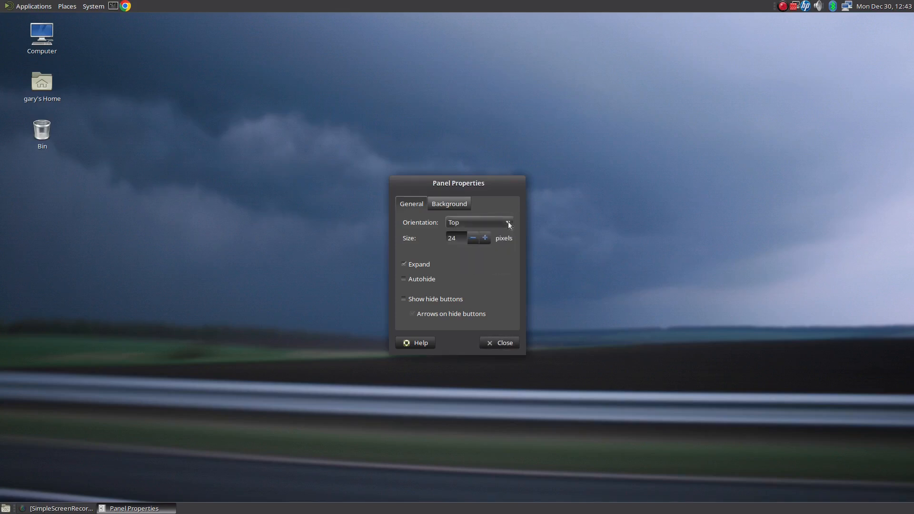
click(510, 348)
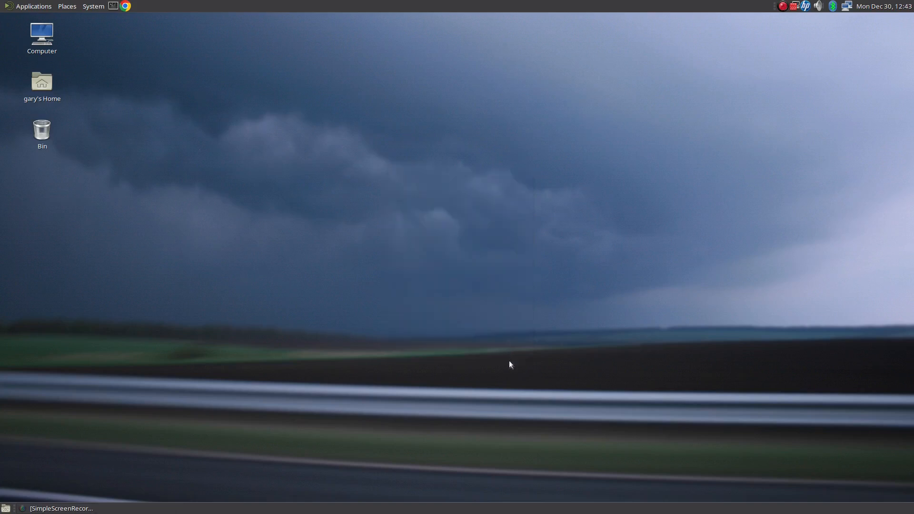
Delete the lower desktop panel and confirm its removal
right_click(478, 511)
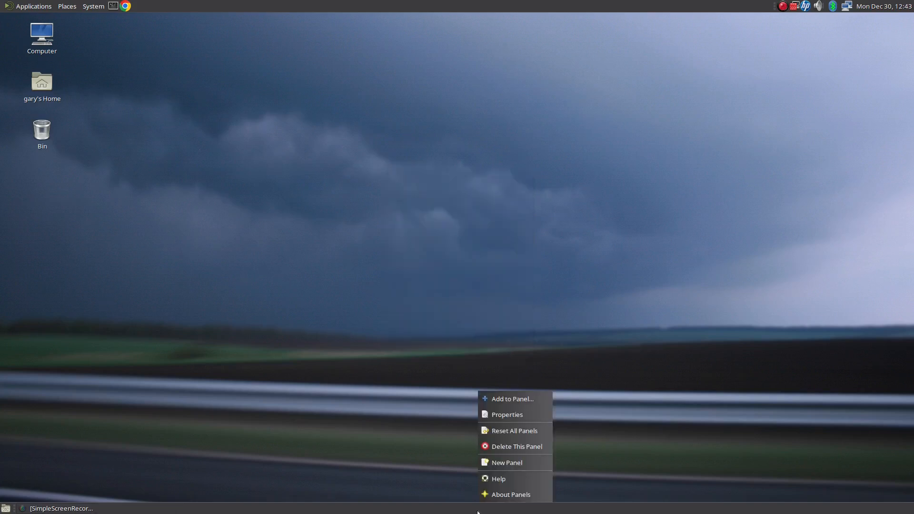
click(514, 447)
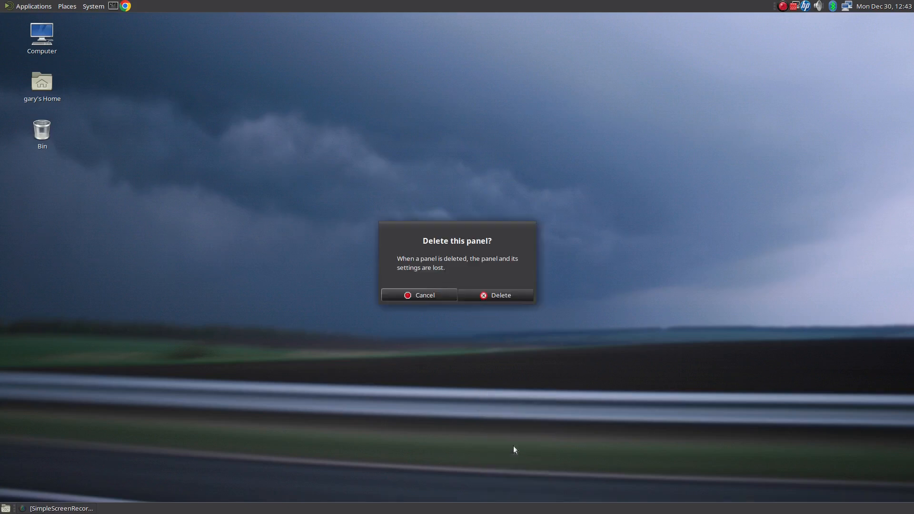
click(498, 296)
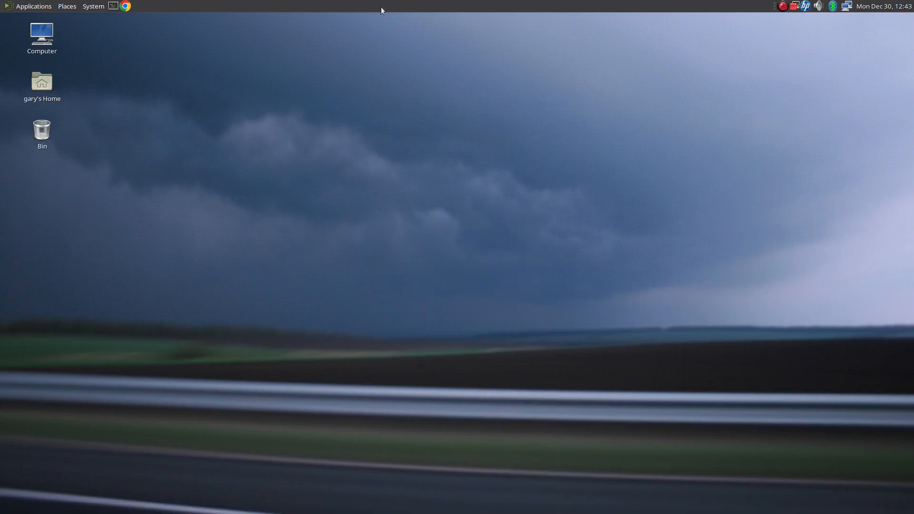
Change the remaining panel's orientation to Bottom in its properties
right_click(443, 7)
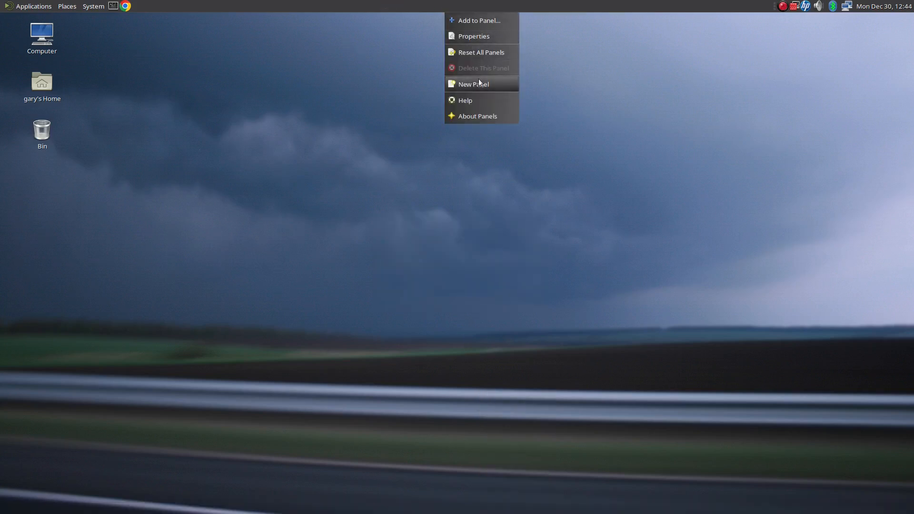
click(479, 37)
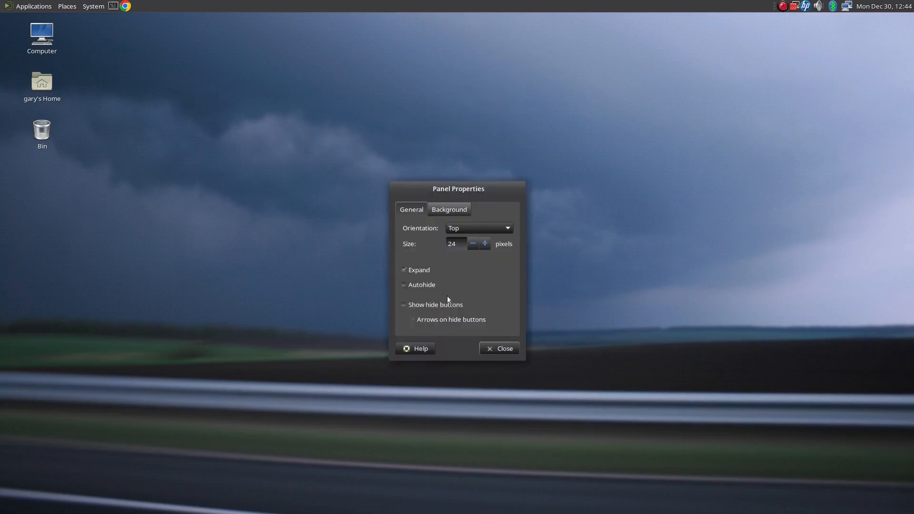
click(499, 232)
click(481, 249)
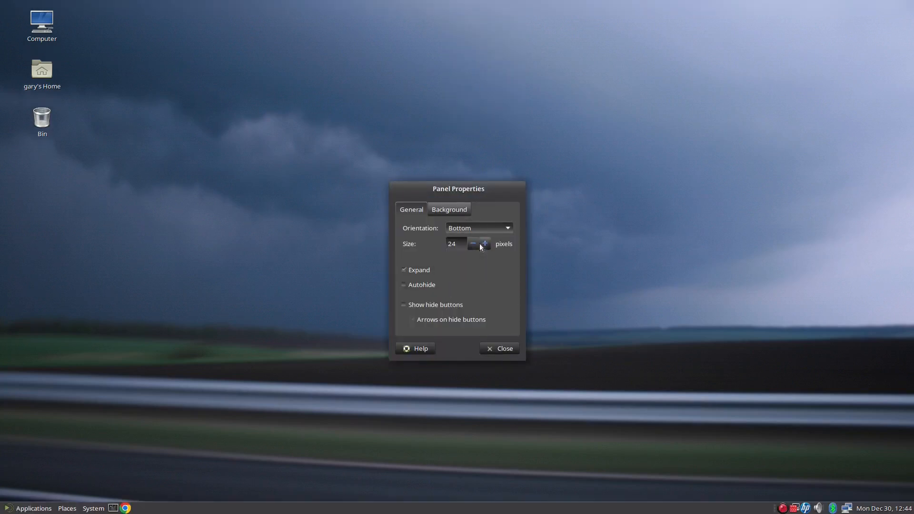
Increase the panel's size to 42 pixels
click(484, 247)
click(485, 247)
click(484, 247)
click(485, 246)
click(484, 246)
click(484, 247)
click(485, 247)
click(484, 247)
double_click(485, 246)
click(484, 247)
double_click(485, 247)
double_click(484, 246)
double_click(484, 246)
click(484, 246)
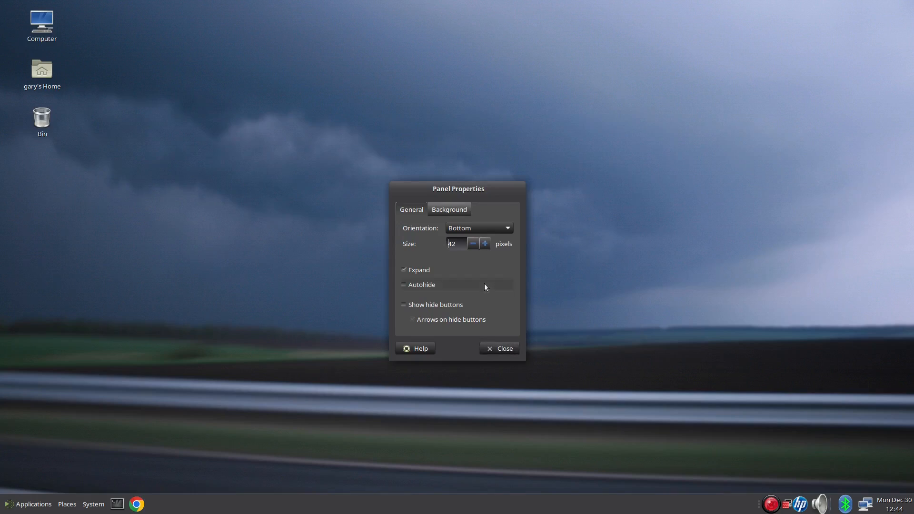
Give the panel a solid white background colour and make it mostly transparent
click(446, 211)
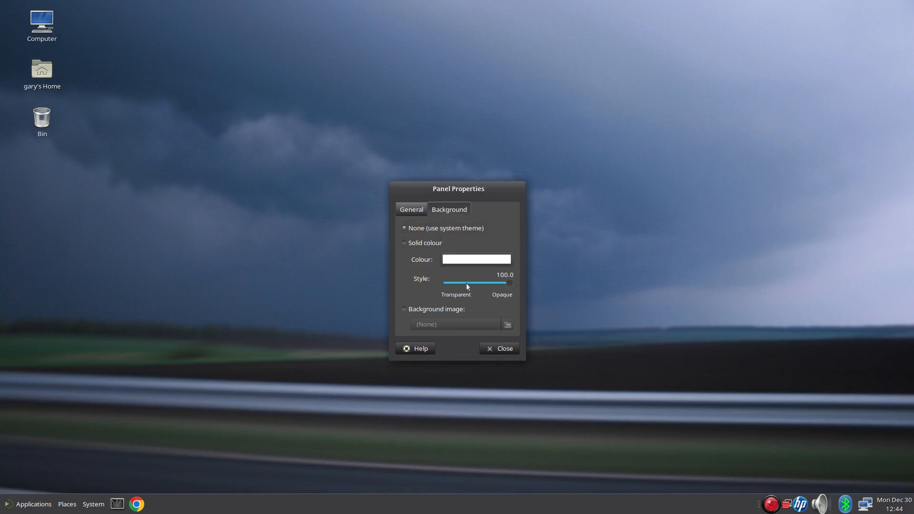
click(449, 263)
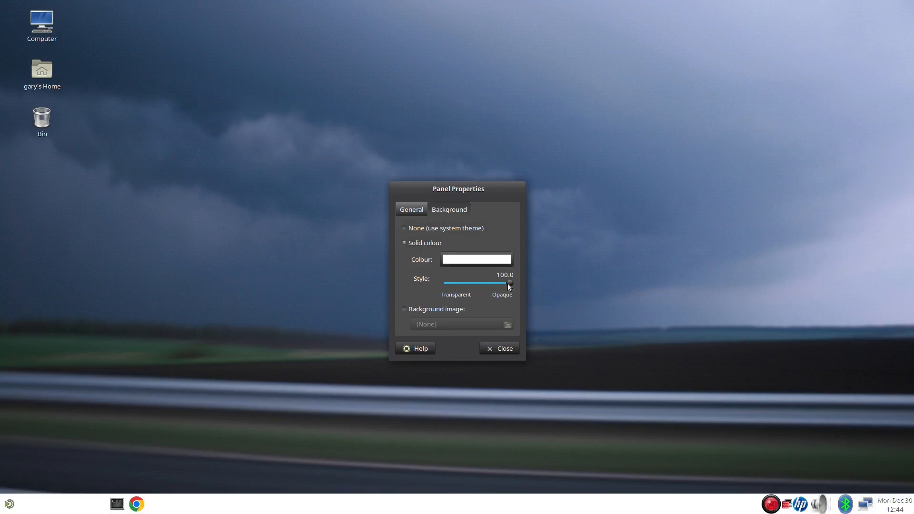
drag(508, 284, 453, 287)
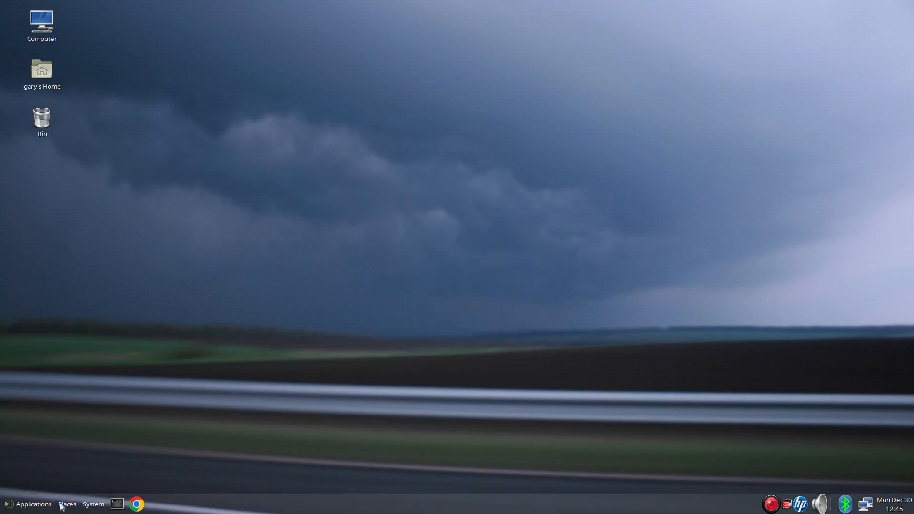
Look through the panel's Places, Applications and System menus
click(62, 504)
mouse_move(26, 504)
mouse_move(94, 504)
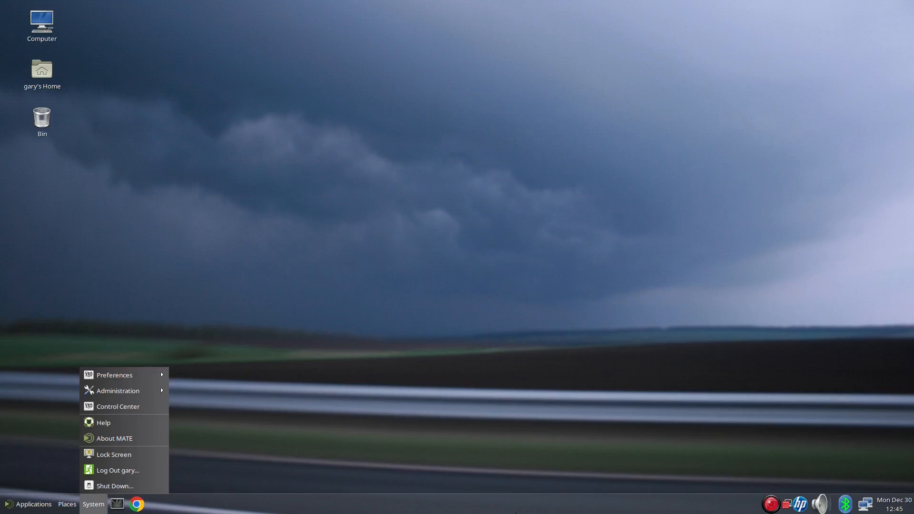
click(561, 513)
Add the Force Quit item to the panel and move it beside the notification area
right_click(562, 510)
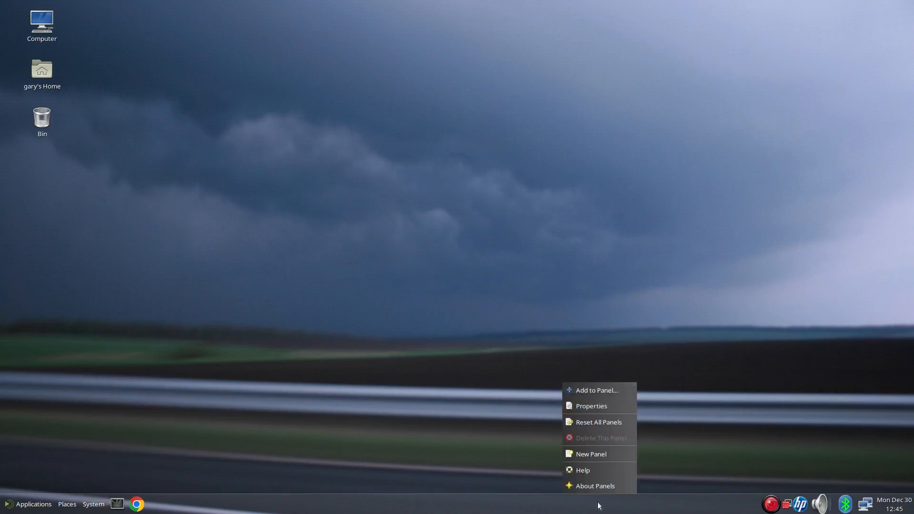
click(615, 390)
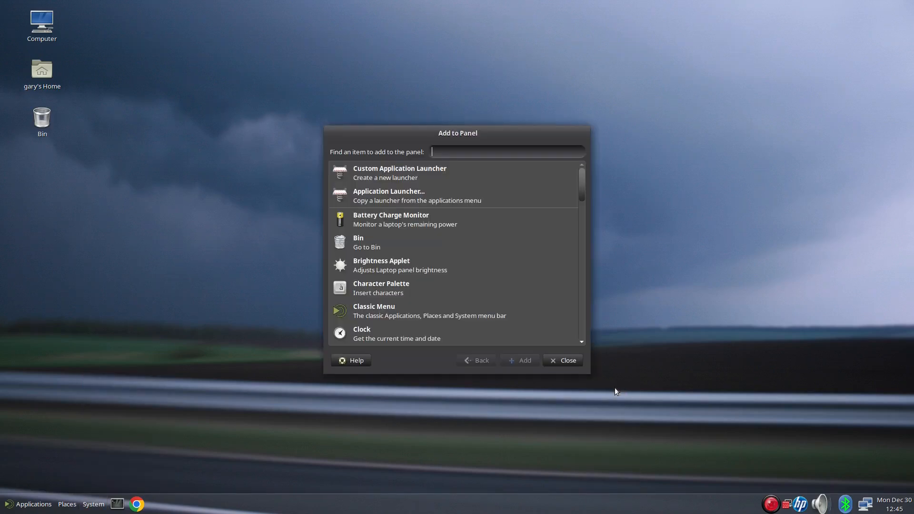
scroll(385, 263, down, 5)
click(400, 281)
click(513, 360)
drag(571, 505, 746, 502)
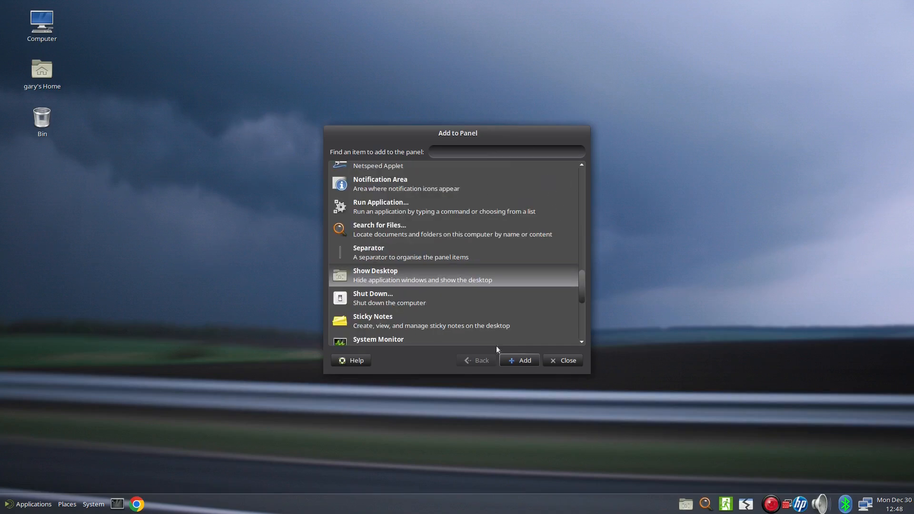
Add the Show Desktop item to the panel
click(515, 361)
right_click(569, 498)
click(589, 453)
key(ctrl+alt+Delete)
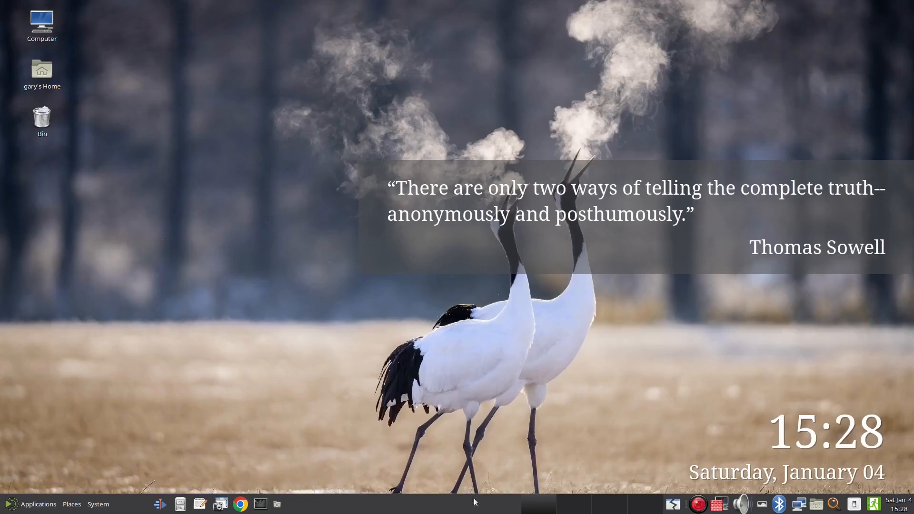
Add the Advanced MATE Menu to the panel and place it at the start, before the classic menu
right_click(471, 505)
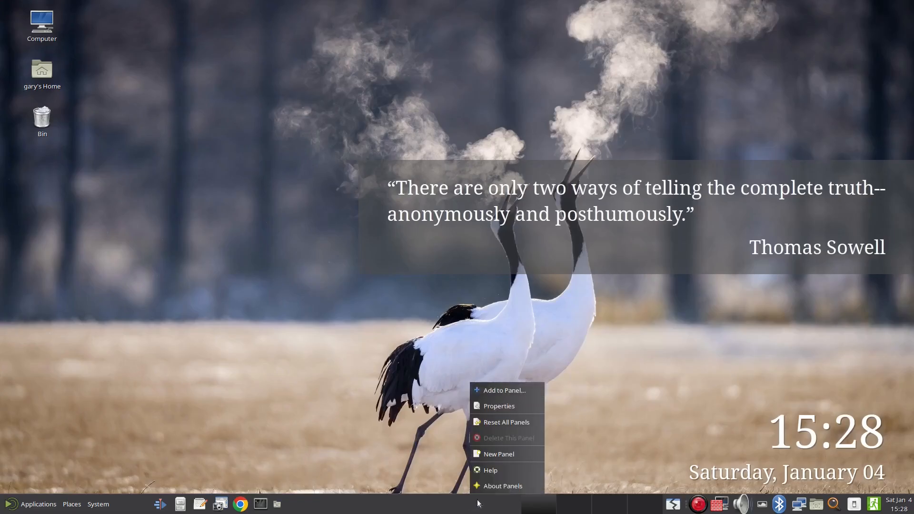
click(504, 390)
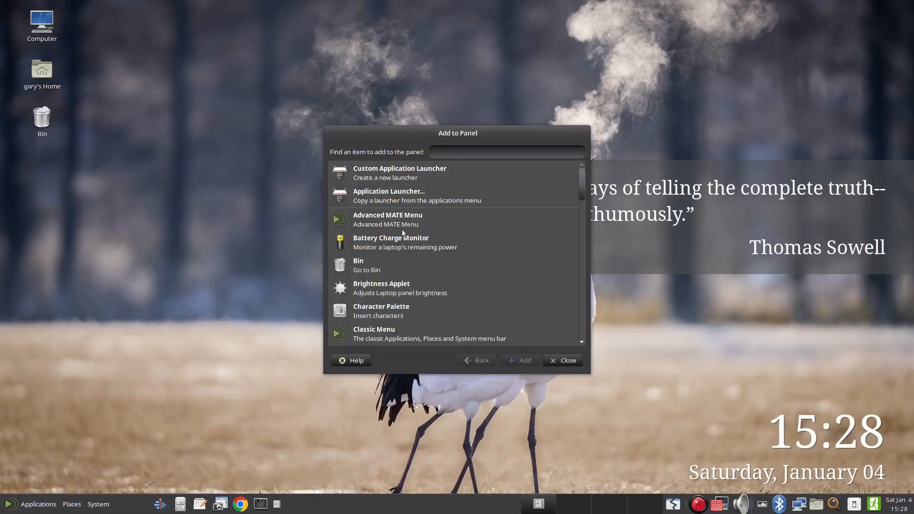
click(386, 216)
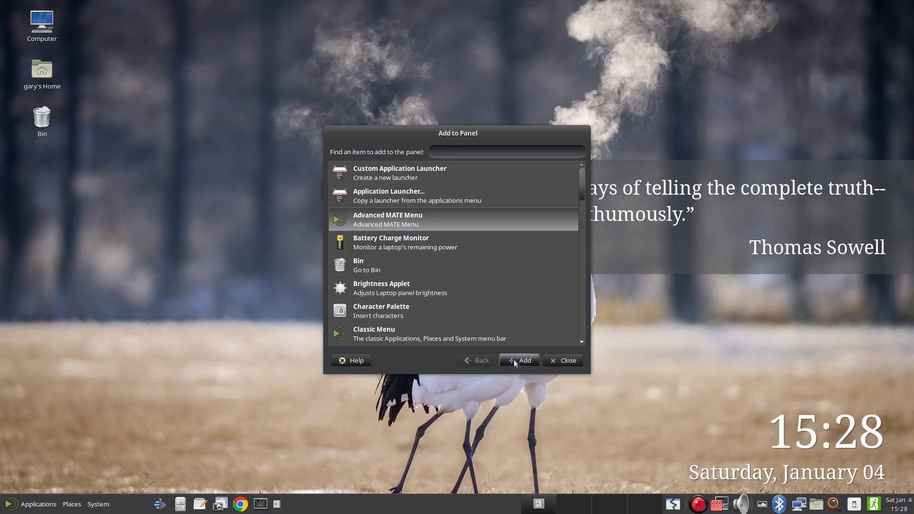
click(514, 362)
right_click(496, 509)
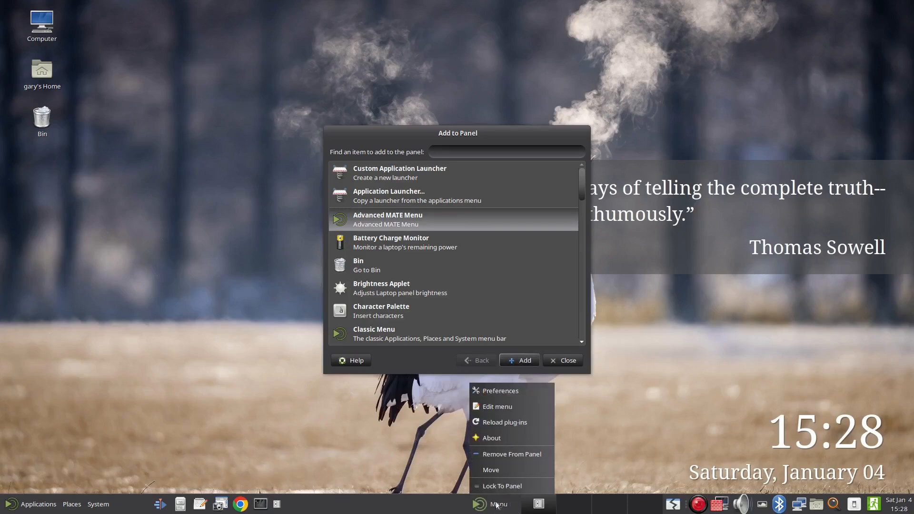
click(497, 468)
click(12, 509)
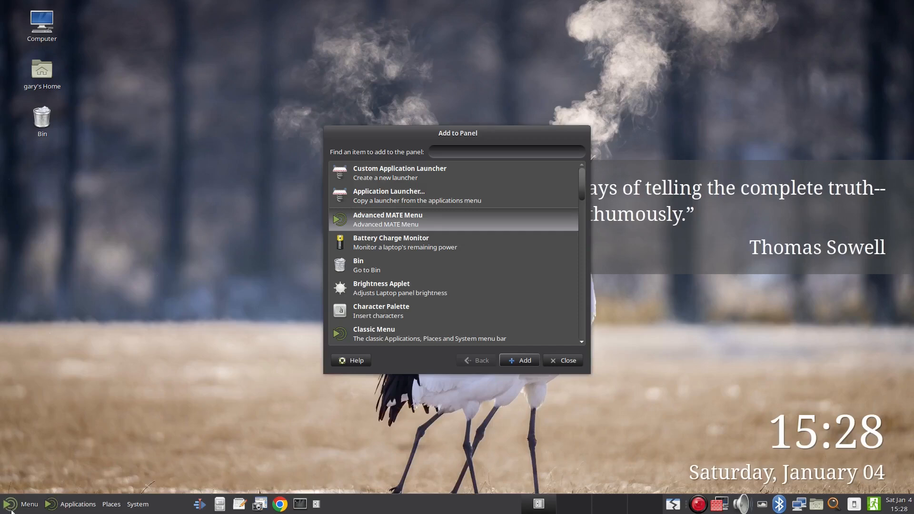
Remove the classic Applications, Places and System menu from the panel and finish adding items
right_click(108, 508)
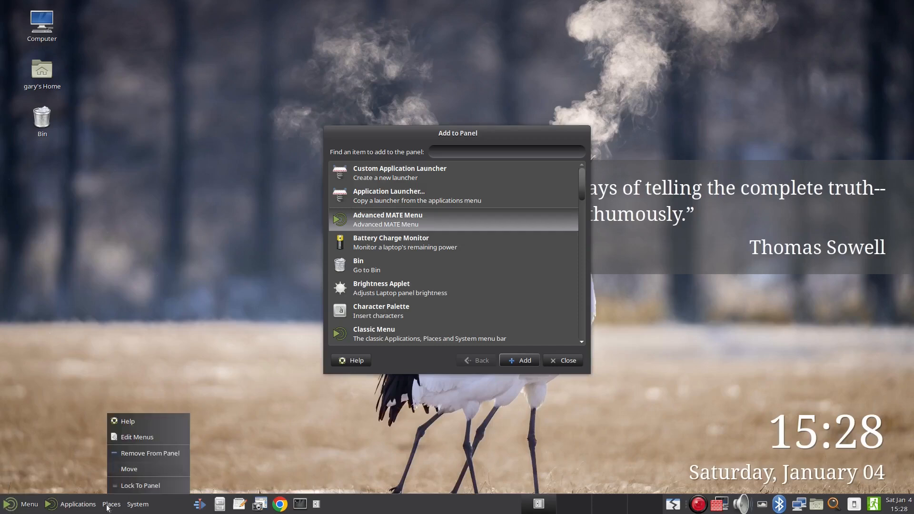
click(150, 453)
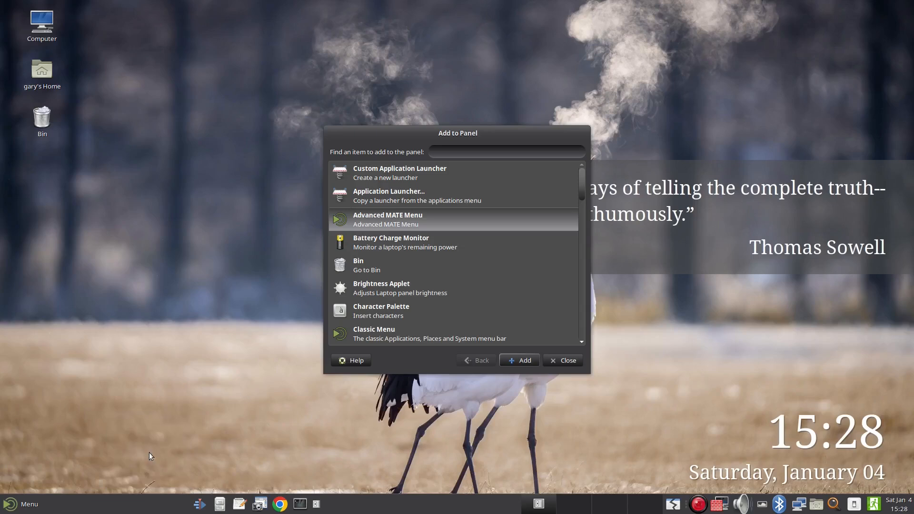
click(568, 363)
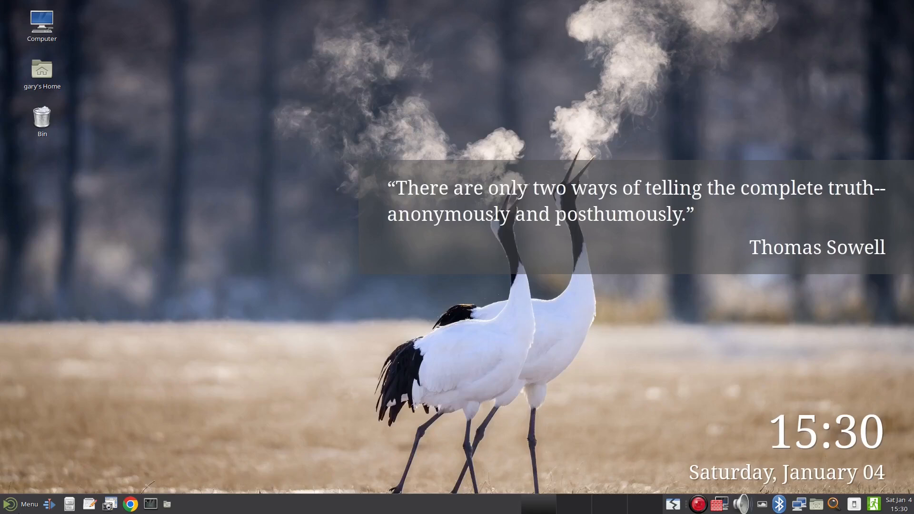
Add SimpleScreenRecorder and VLC media player from the menu's Sound & Video category to the panel
click(26, 505)
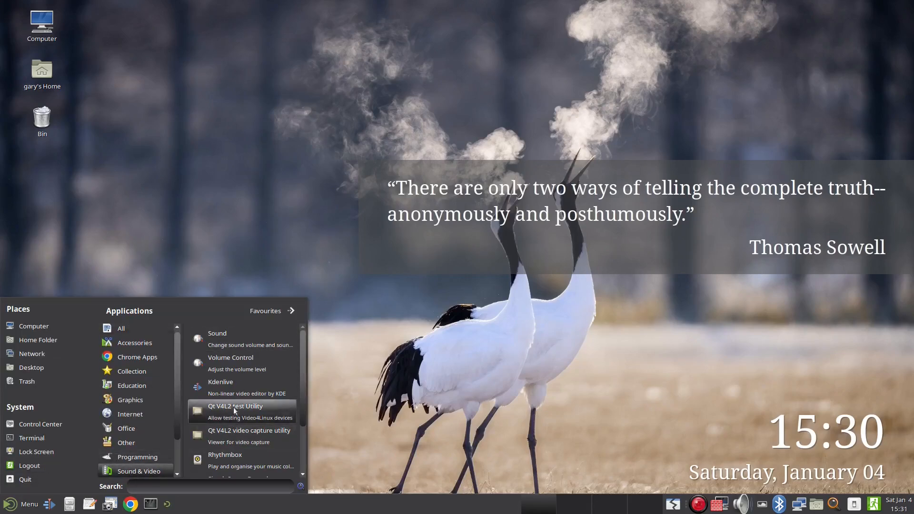
scroll(234, 412, down, 3)
right_click(235, 421)
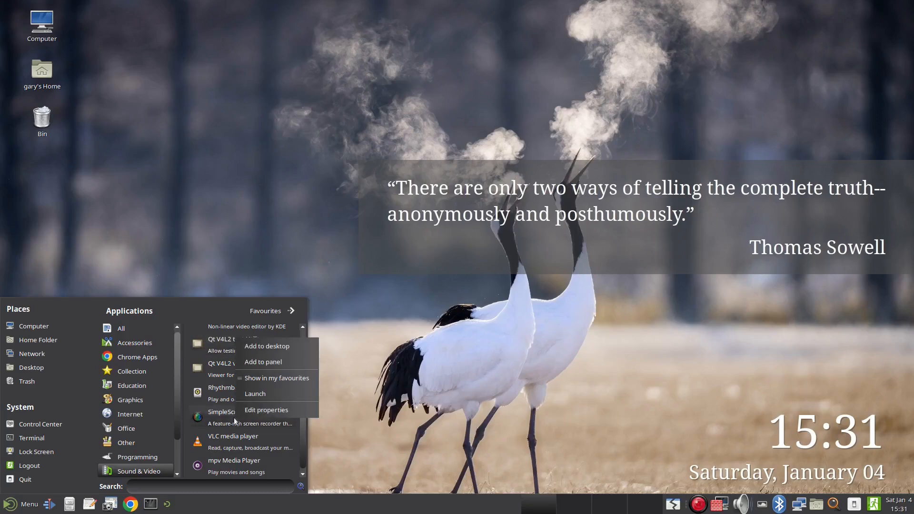
click(274, 363)
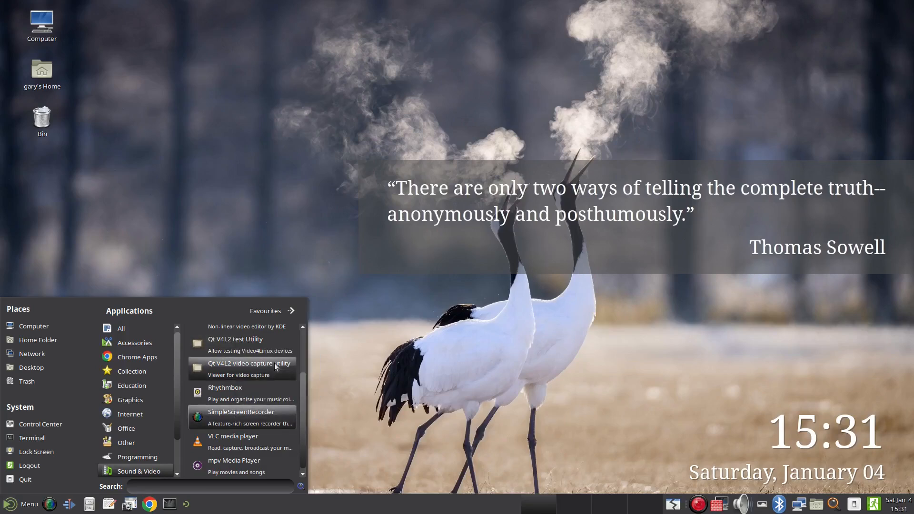
right_click(246, 442)
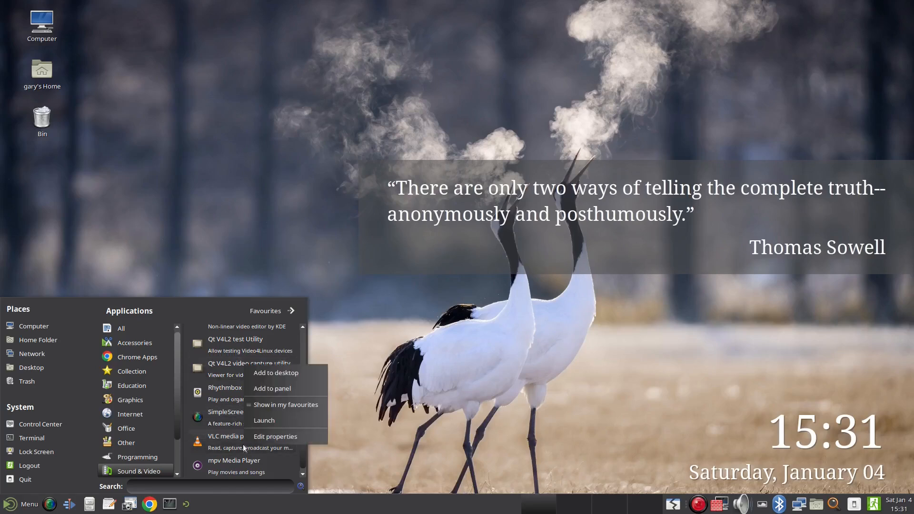
click(279, 392)
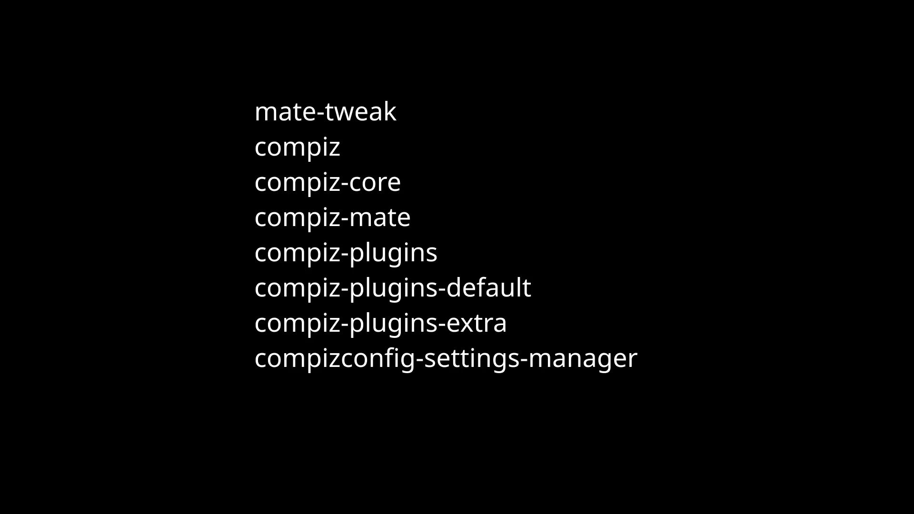